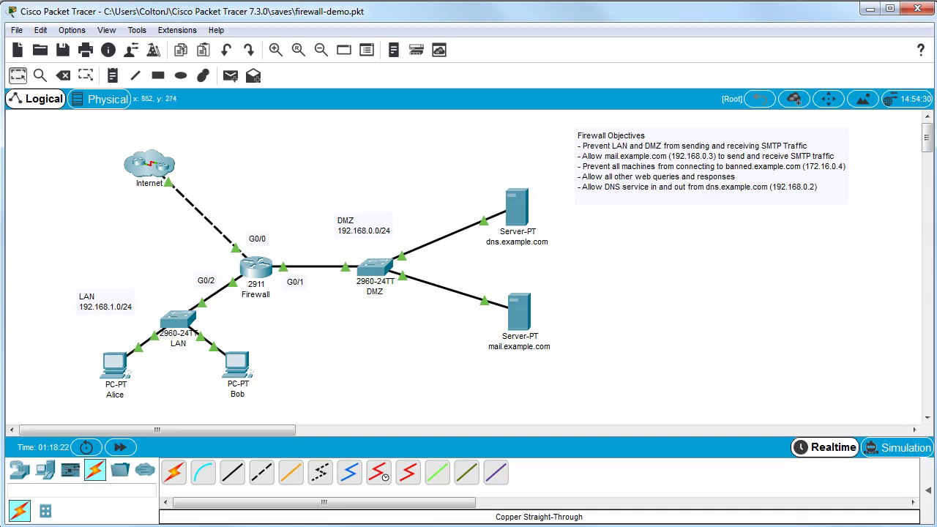
Step: Open the Firewall router's command line in a wider window and enter global configuration mode
click(256, 267)
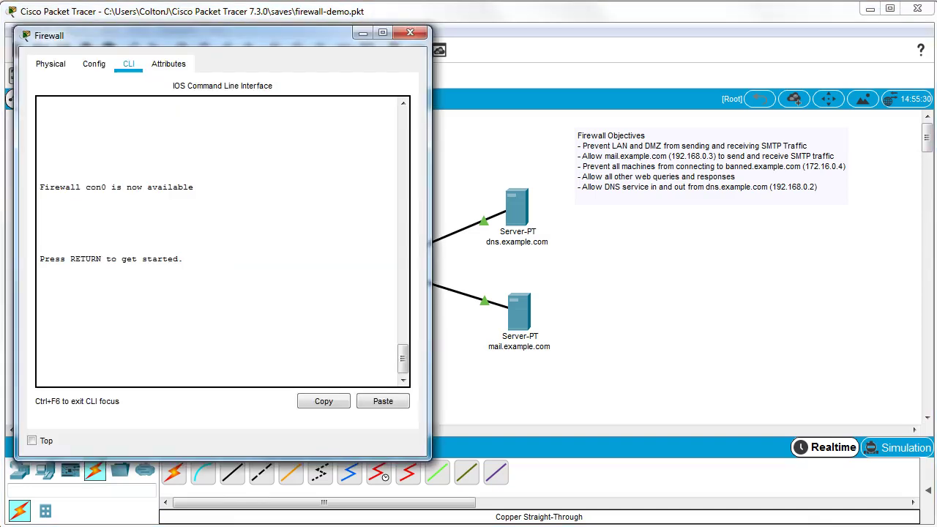
drag(430, 347, 547, 347)
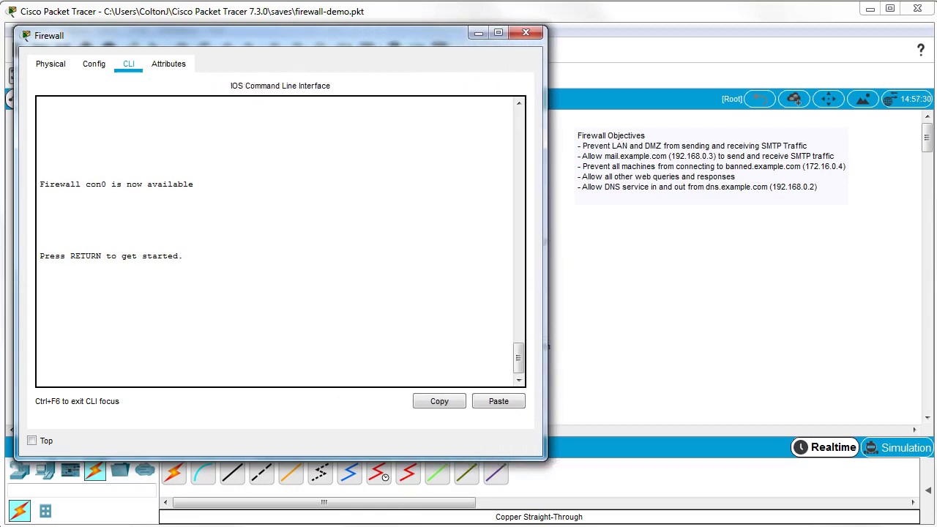
key(Return)
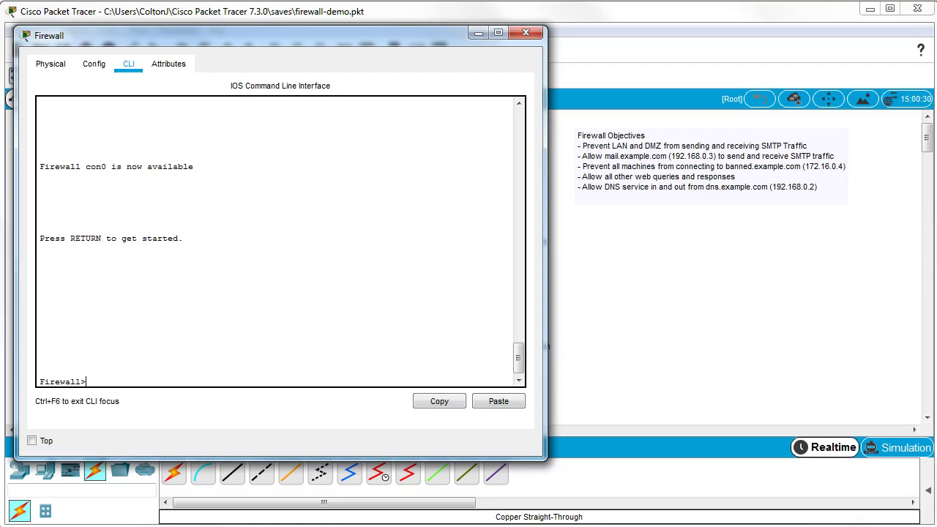
text(en)
key(Return)
text(conf)
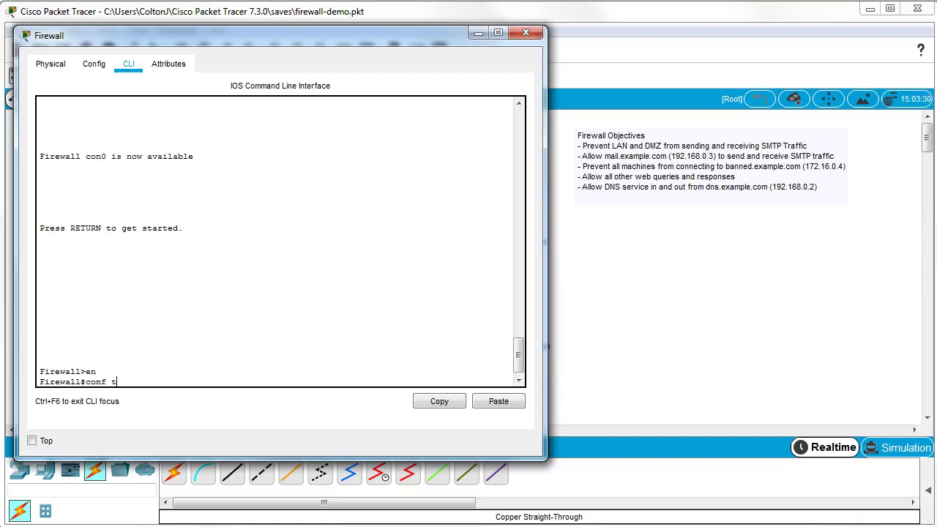
text( t)
key(Return)
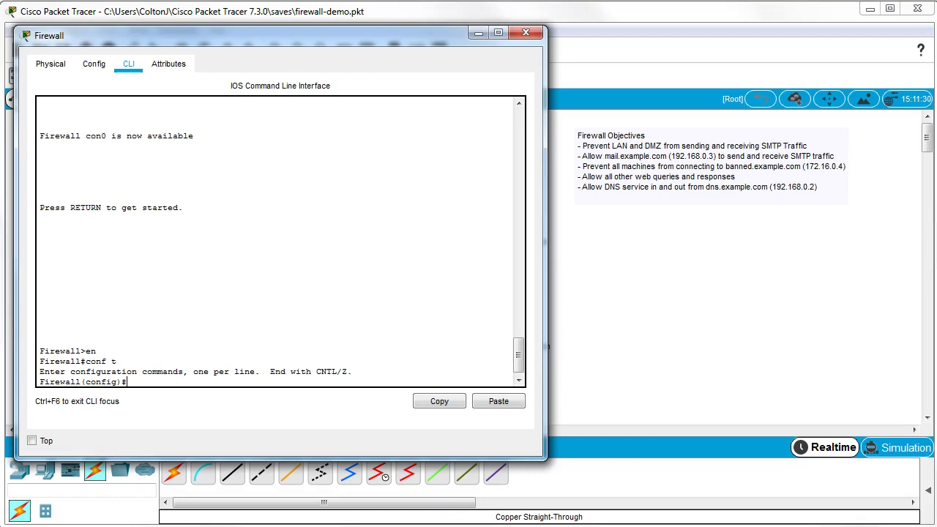
Step: Create an extended IP access list named OUTBOUND on the Firewall, consulting the command help for its options
text(ip)
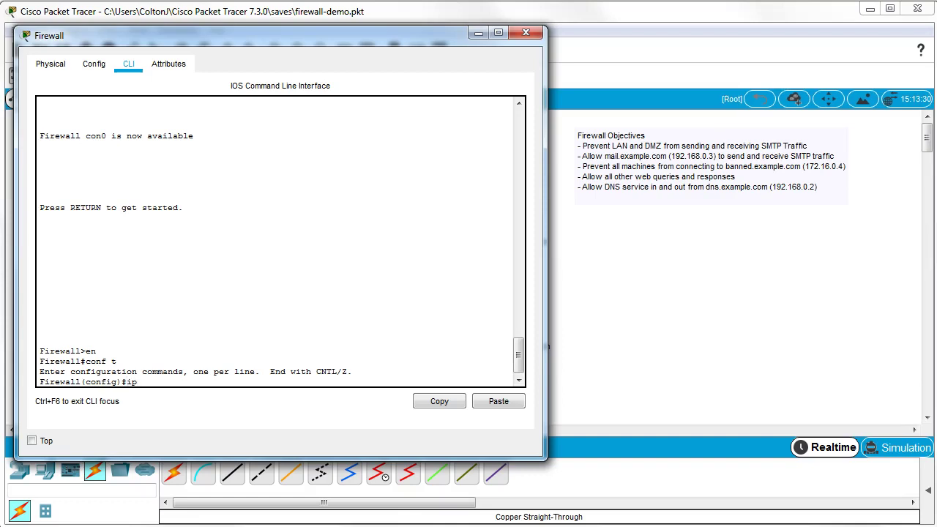
text( acc)
key(Tab)
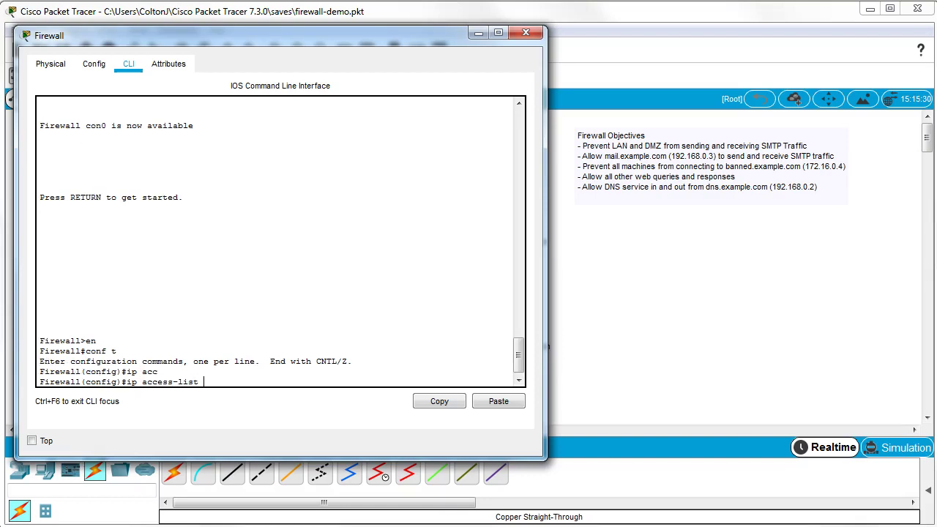
text(?)
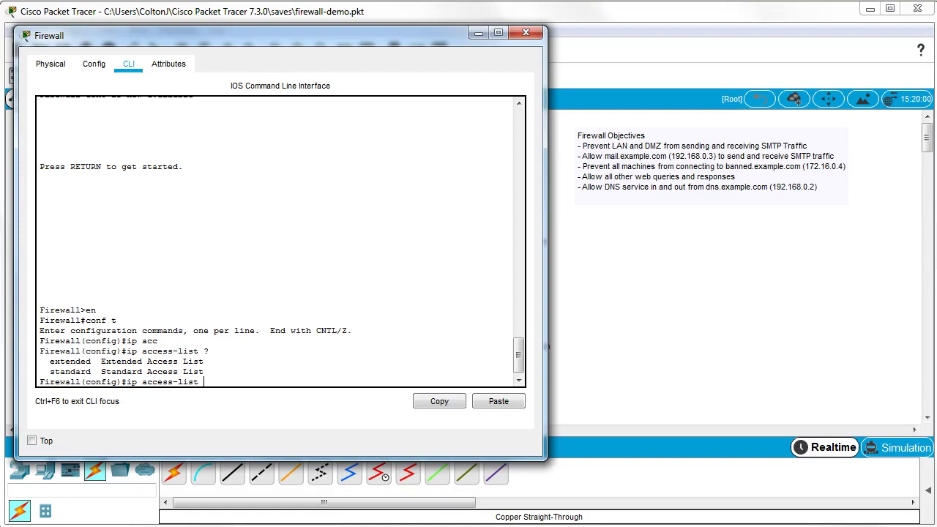
text(ex)
key(Tab)
text(?)
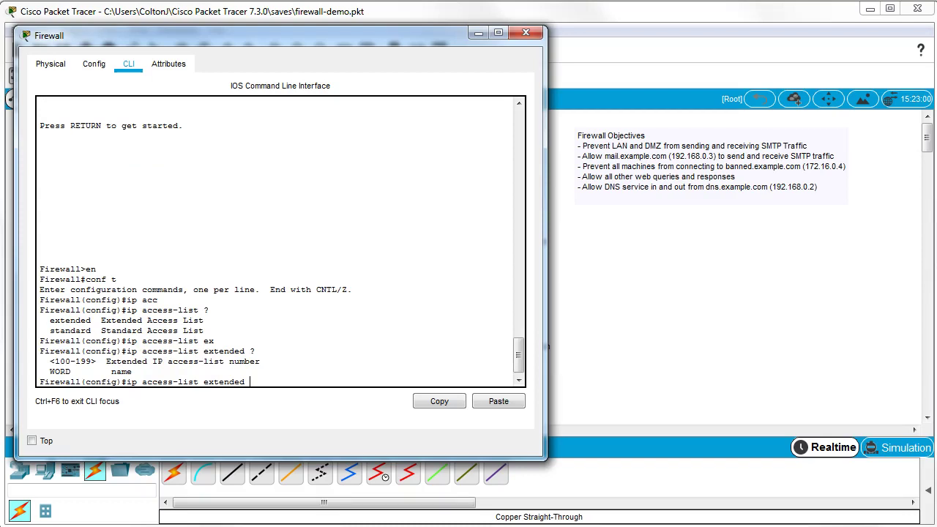
text(OUTBOUND)
key(Return)
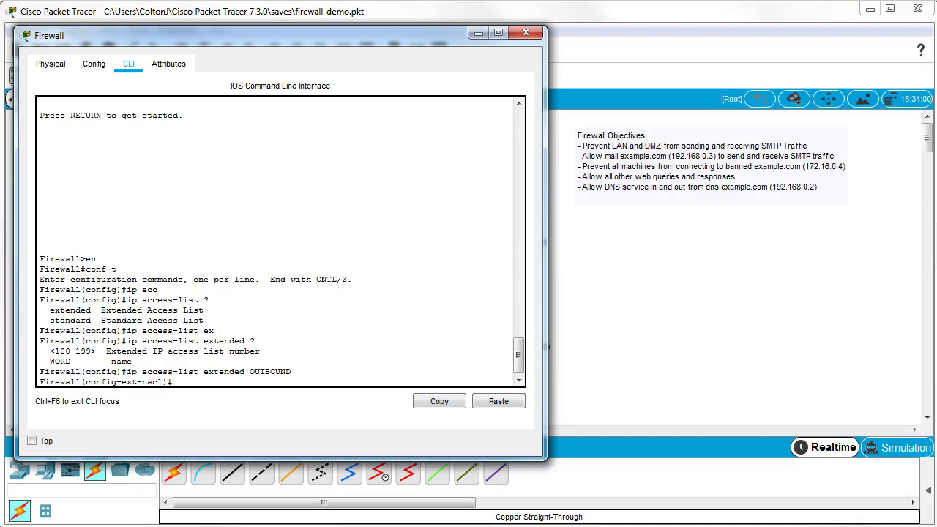
Step: Add an OUTBOUND rule denying IP traffic from any source to host 172.16.0.4, checking the available options
text(?)
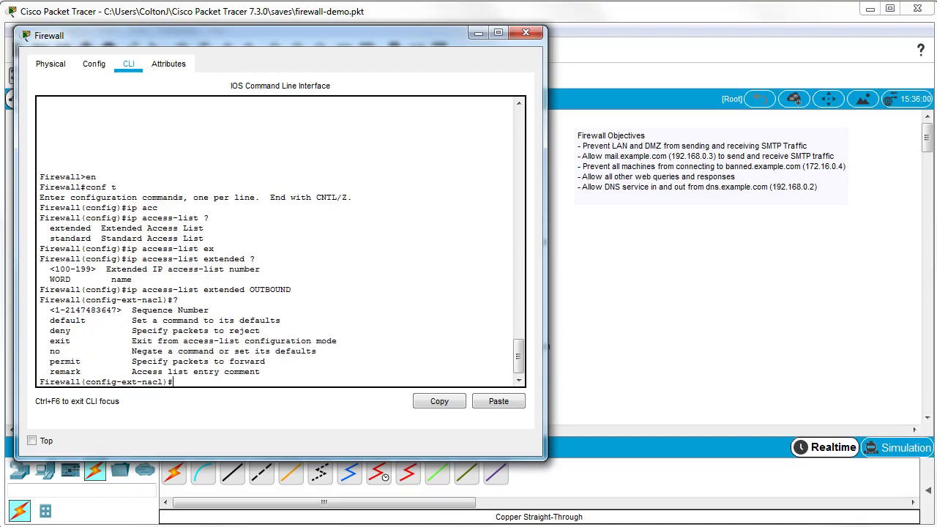
text(deny ?)
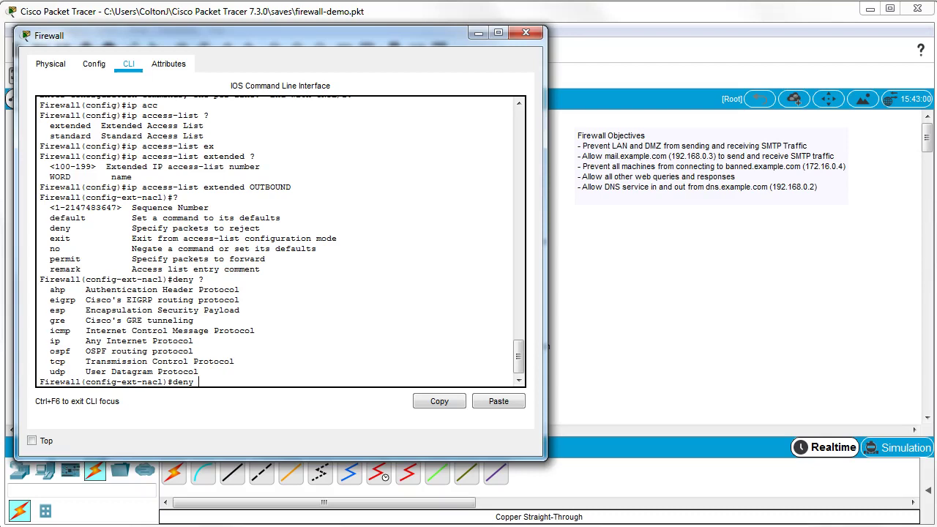
text(ip ?)
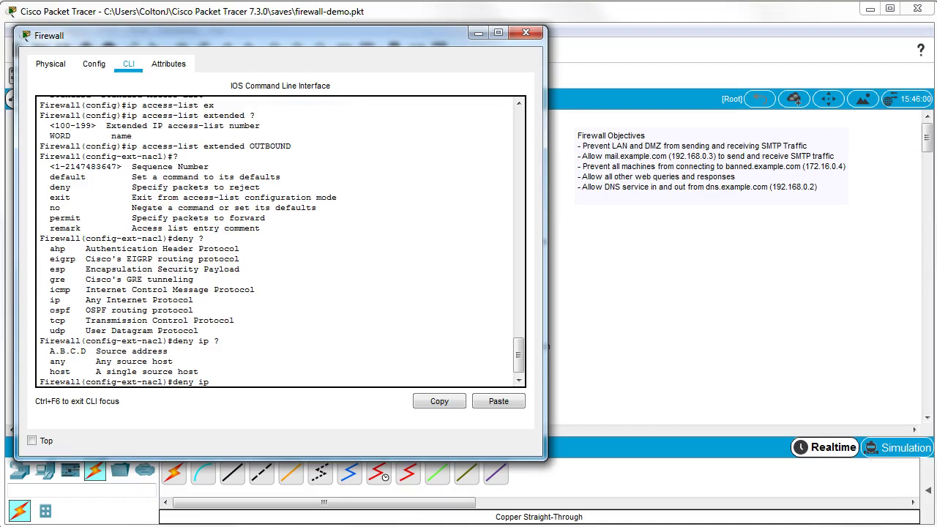
text(any ?)
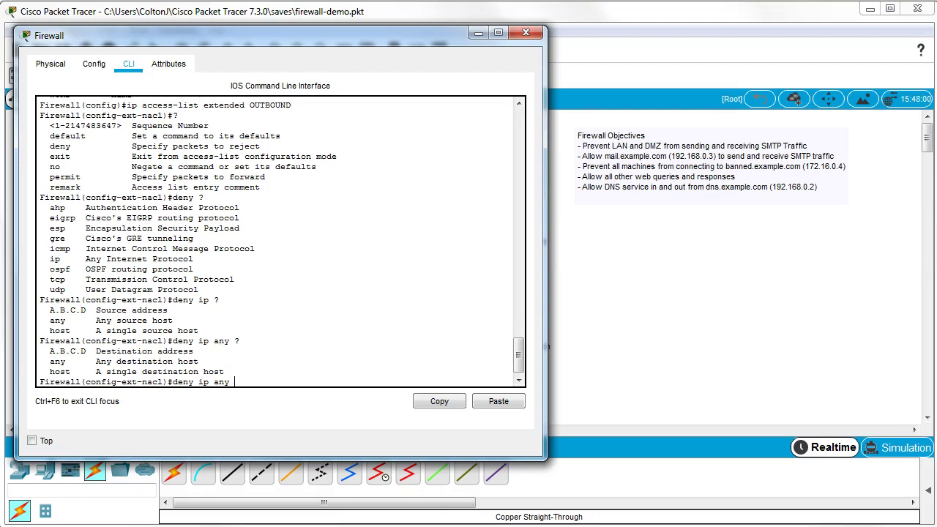
text(host 172.16.0.4 ?)
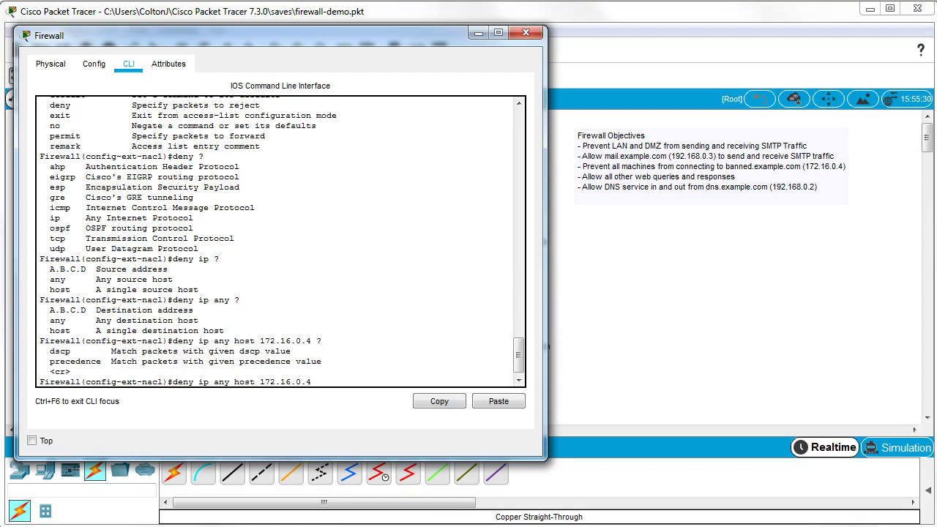
key(Return)
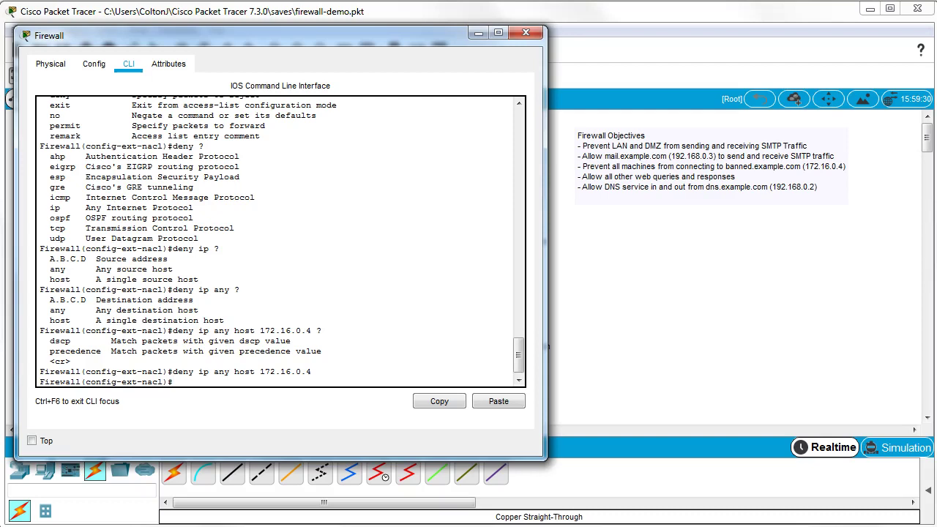
Step: Add an OUTBOUND rule permitting TCP from any source to any destination on port 80
text(permit ?)
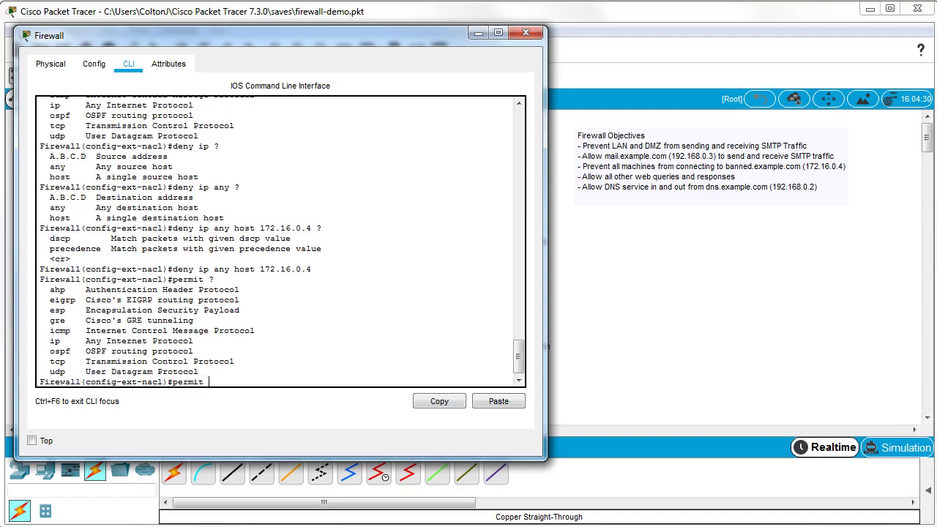
text(tcp ?)
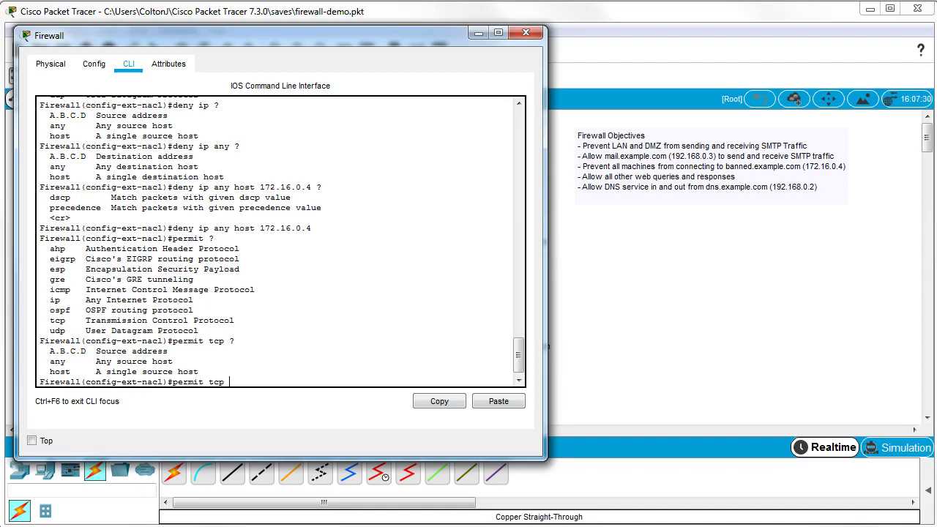
text(any ?)
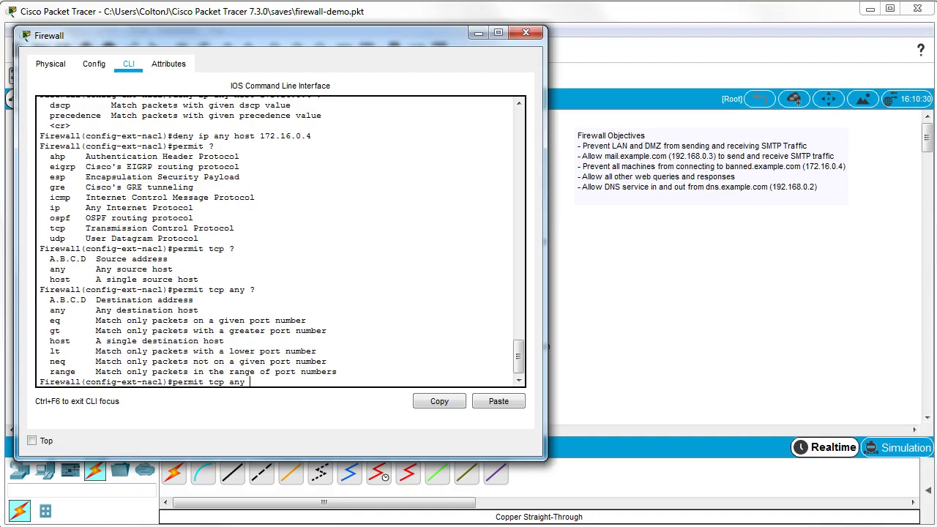
text(any ?)
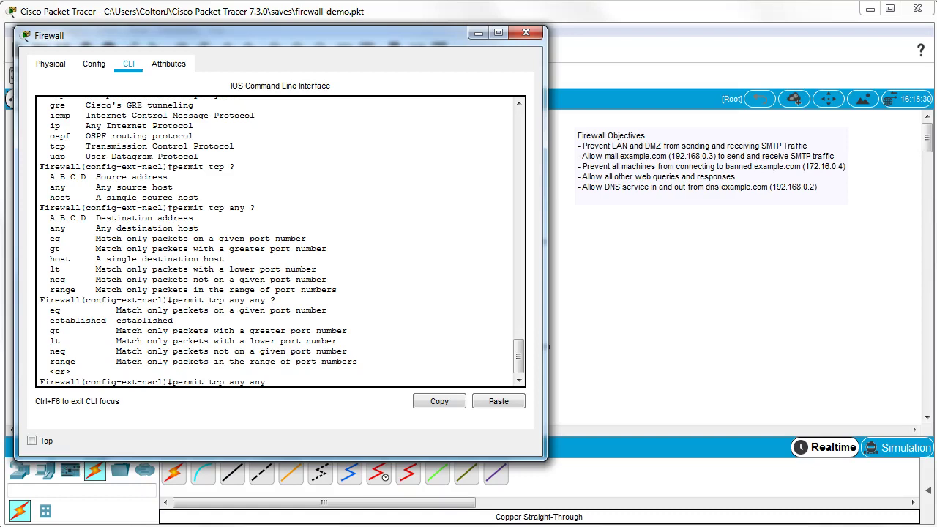
text(eq)
key(Return)
Step: Add an OUTBOUND rule permitting TCP from any source to any destination on port 443, reusing the previous rule
key(Up)
key(BackSpace)
key(BackSpace)
text(443)
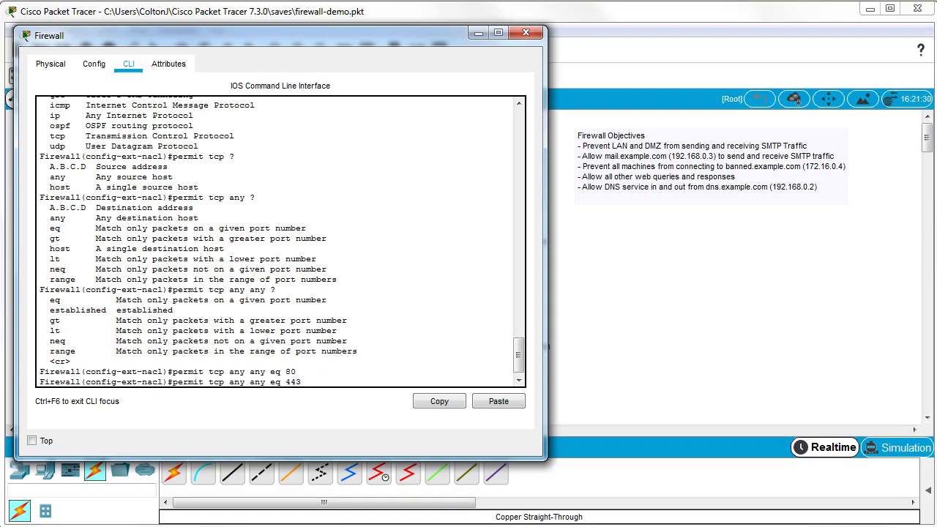
key(Return)
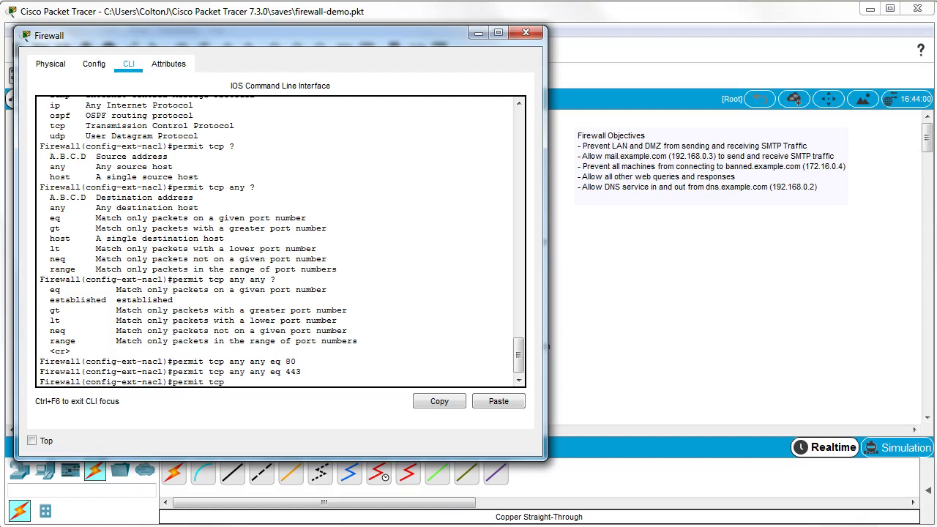
Step: Add an OUTBOUND rule permitting TCP from host 192.168.0.3 to any destination on port 25
text(?)
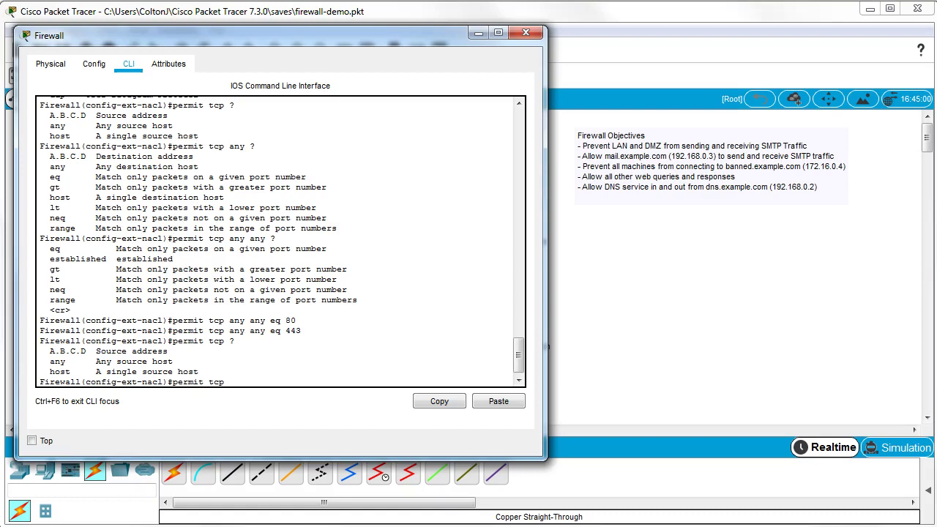
text(host 192.168.0.3 any ?)
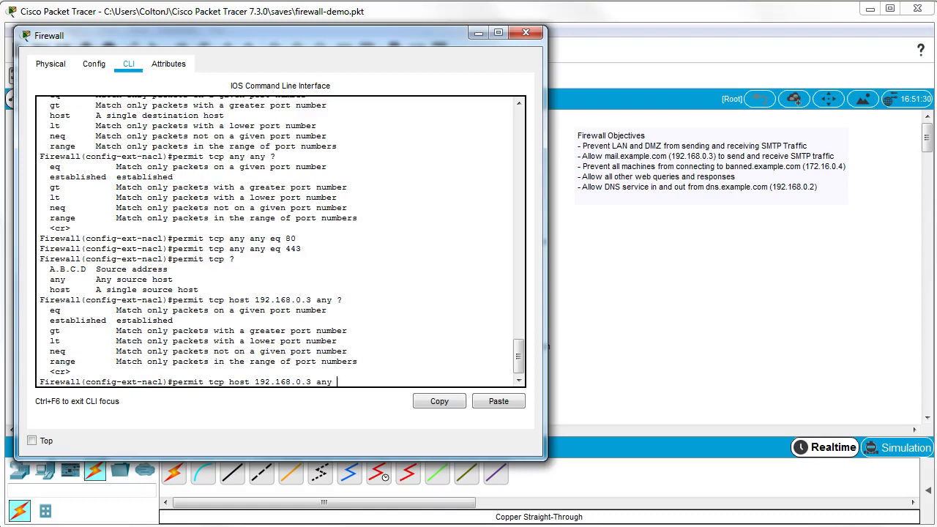
text(eq 25)
key(Return)
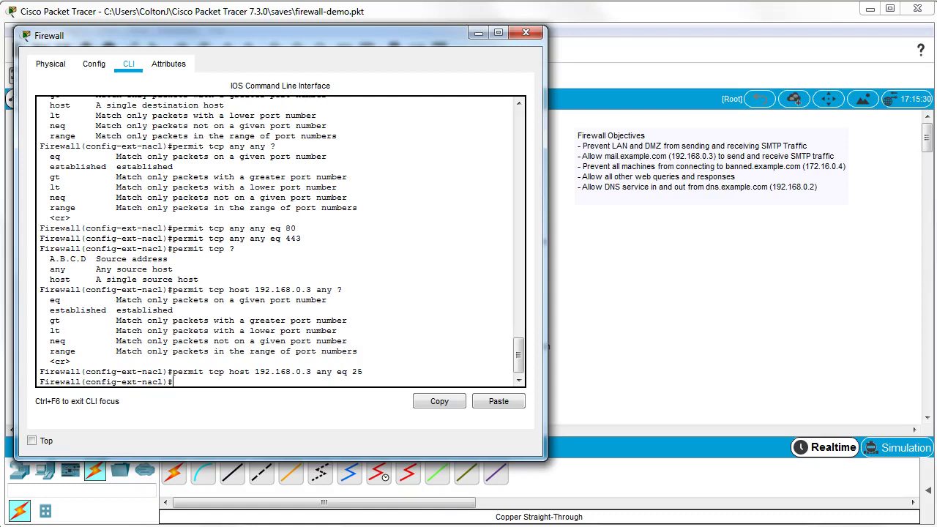
Step: Add an OUTBOUND rule permitting TCP from host 192.168.0.2 to any destination on port 53
text(permit)
text(tcp host 192.168.0.2 any)
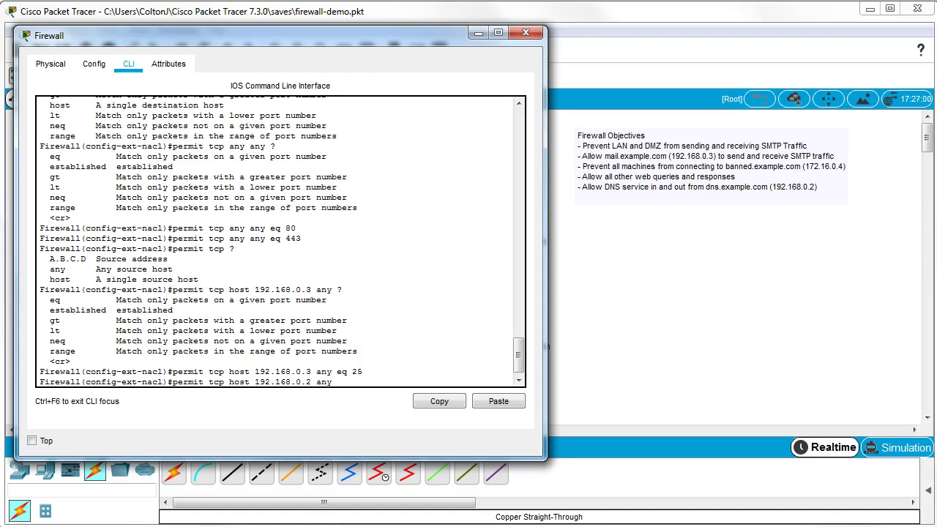
text( eq 53)
key(Return)
Step: Reuse the DNS rule with UDP to permit host 192.168.0.2 to any destination on port 53
key(Up)
key(Left)
key(Left)
key(Left)
key(Left)
key(Left)
key(Left)
key(Left)
key(Left)
key(Left)
key(Left)
key(Left)
key(Left)
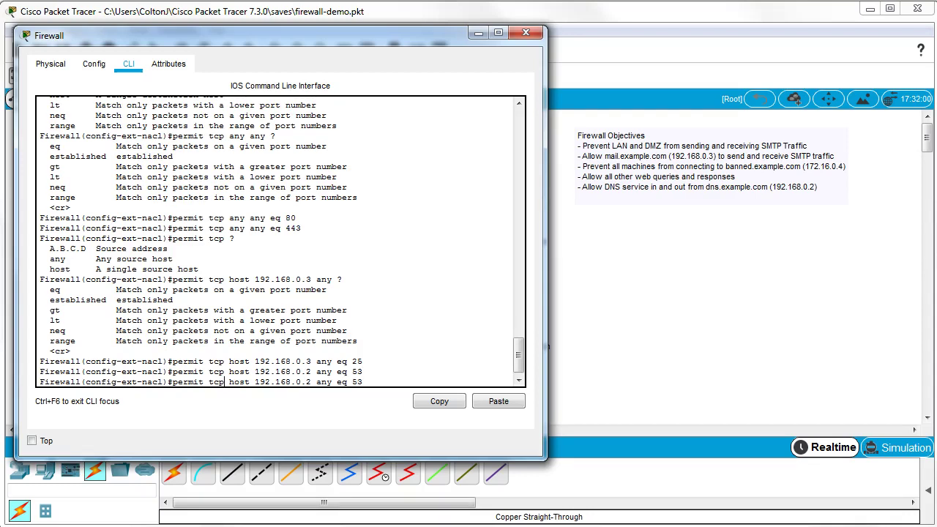
key(Left)
key(Left)
key(Left)
key(Left)
key(Left)
key(Left)
key(Left)
key(Left)
key(Left)
key(Left)
key(Left)
key(Left)
key(Left)
key(Left)
key(Left)
key(BackSpace)
key(BackSpace)
key(BackSpace)
text(udp)
key(Return)
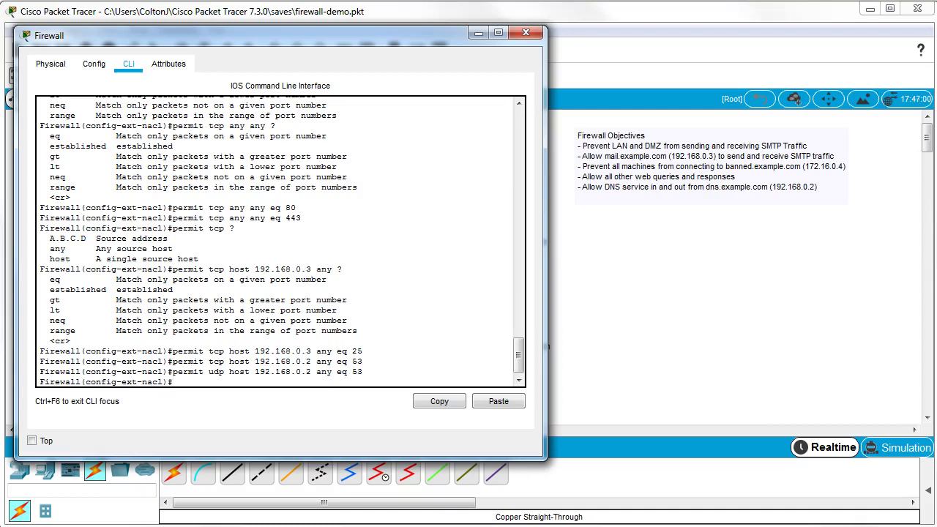
Step: Move the Firewall window aside and load banned.example.com in the web browser of the leftmost LAN PC
drag(256, 35, 549, 42)
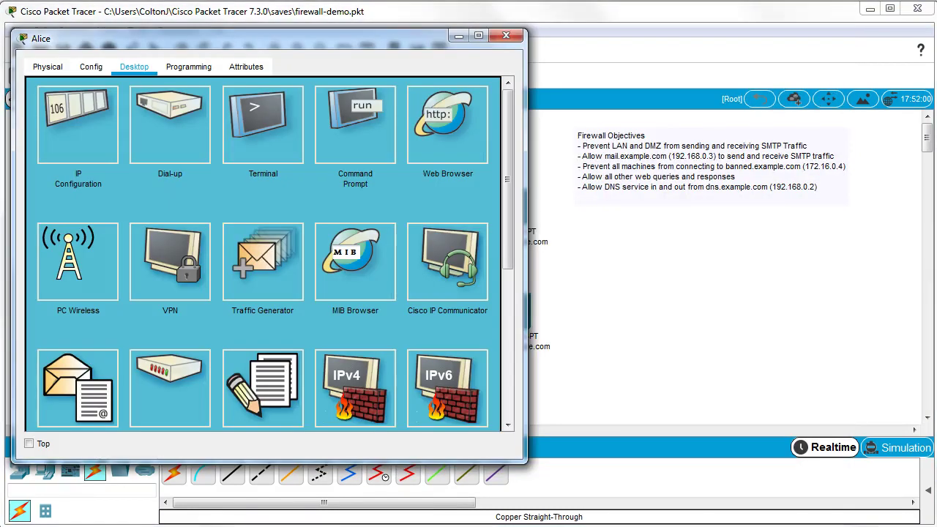
click(447, 121)
click(249, 108)
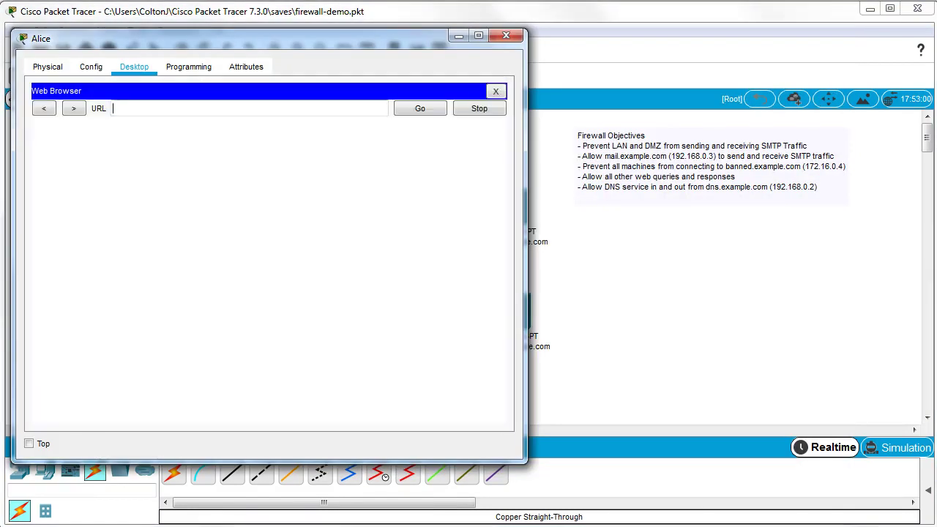
text(banned.exampl.eoc)
key(BackSpace)
key(BackSpace)
key(BackSpace)
key(BackSpace)
text(e.com)
key(Return)
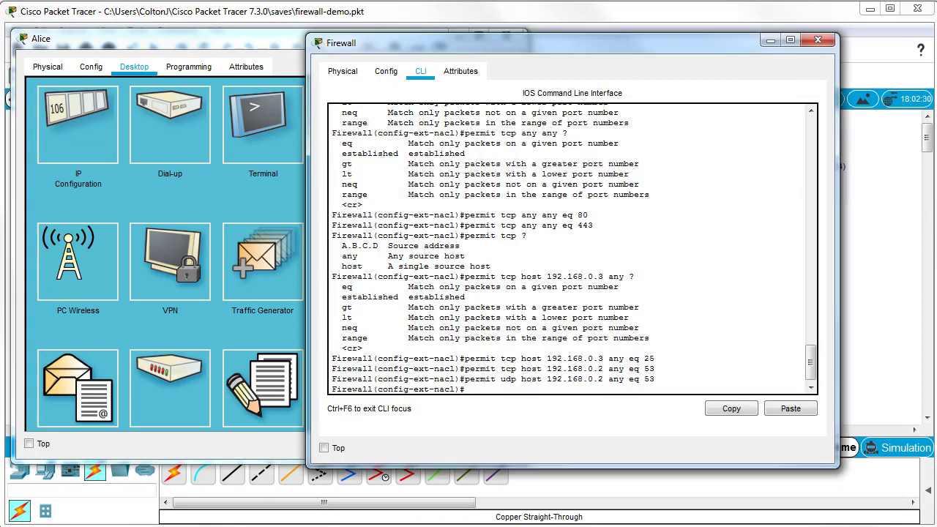
Step: Leave access-list configuration on the Firewall and enter configuration mode for interface g0/0, keeping the PC window beside it
text(exit)
key(Return)
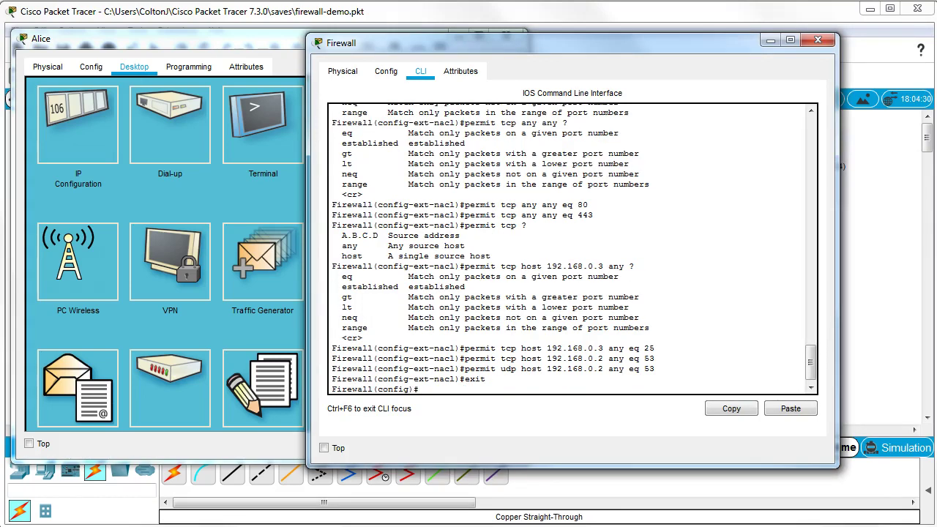
text(int)
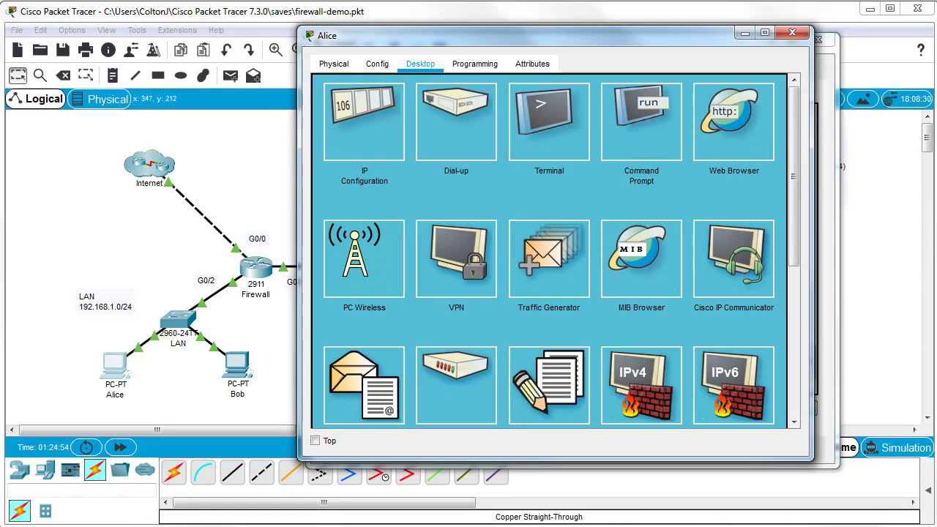
drag(512, 35, 243, 38)
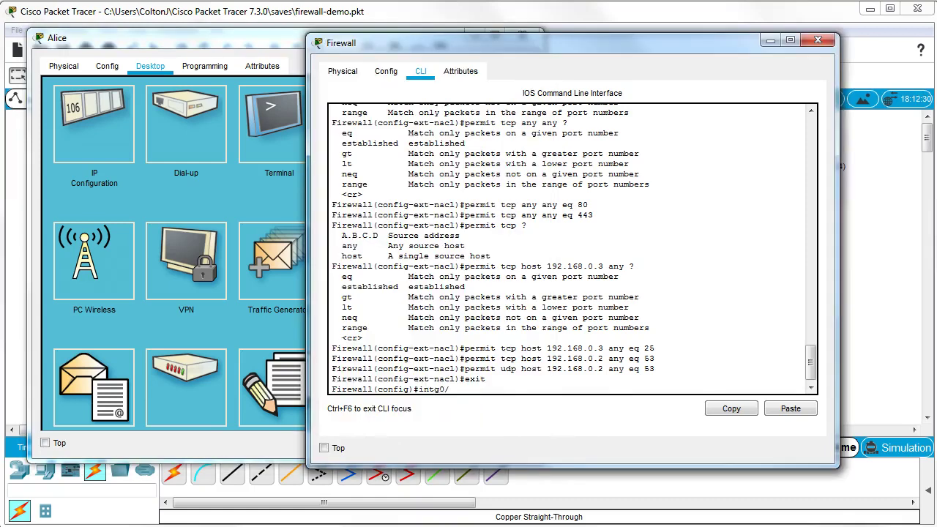
text(/0)
key(Return)
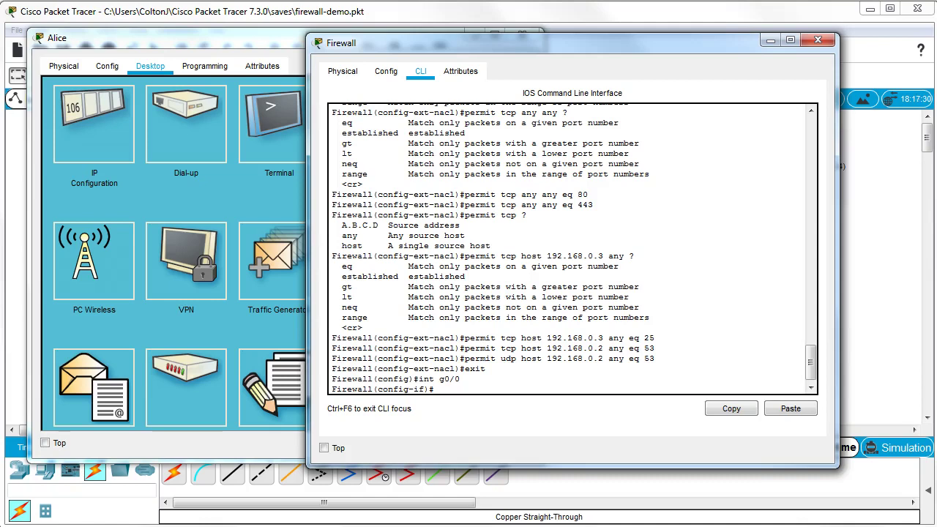
Step: Apply the OUTBOUND access list to outgoing traffic on interface g0/0, checking the access-group options first
text(ip acc)
key(Tab)
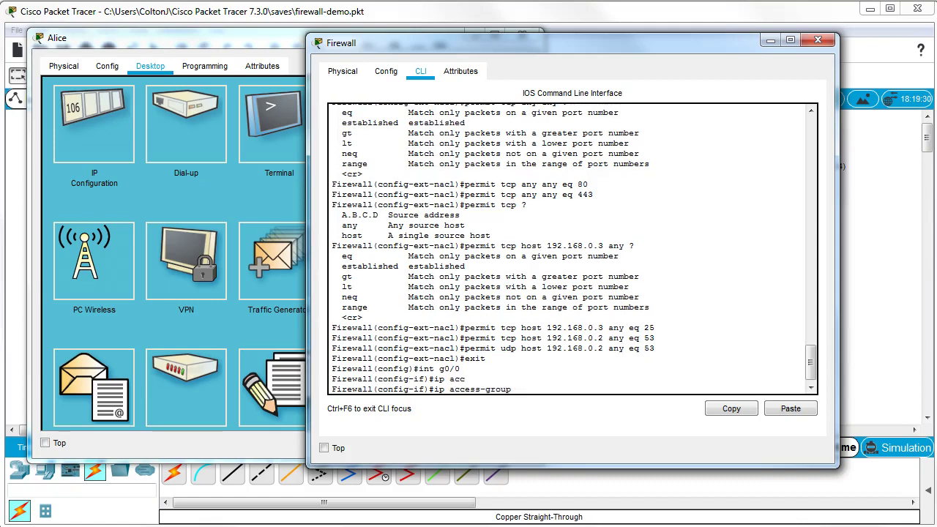
text(?)
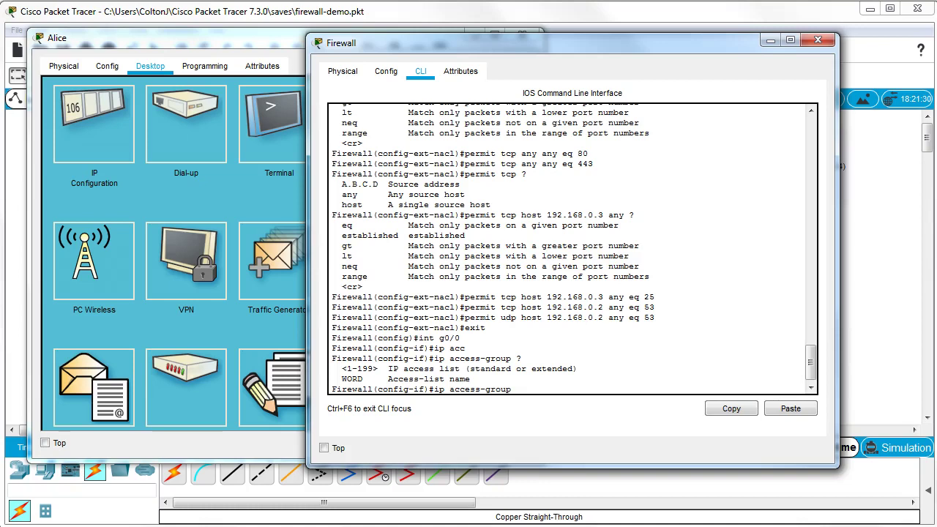
text(OUTBOUND out)
key(Return)
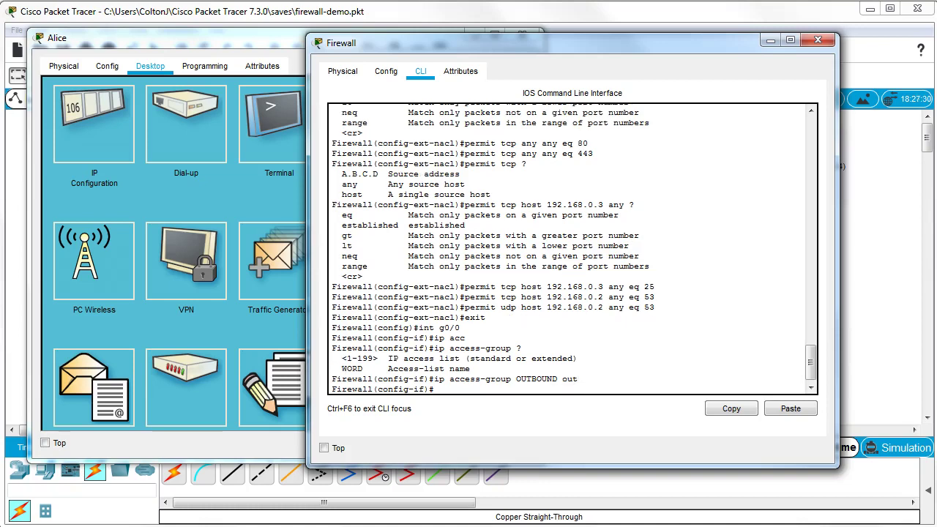
Step: Test banned.example.com in the web browser of the leftmost LAN PC
key(alt+Tab)
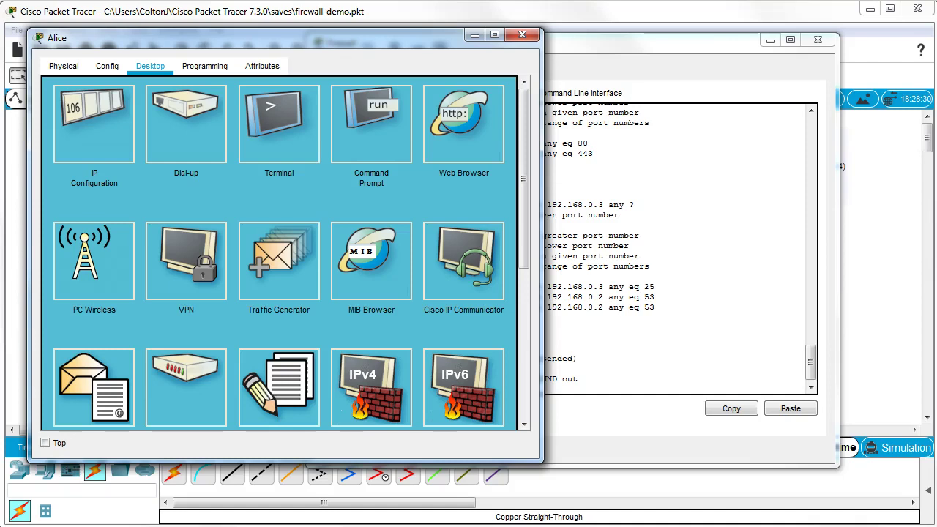
click(463, 125)
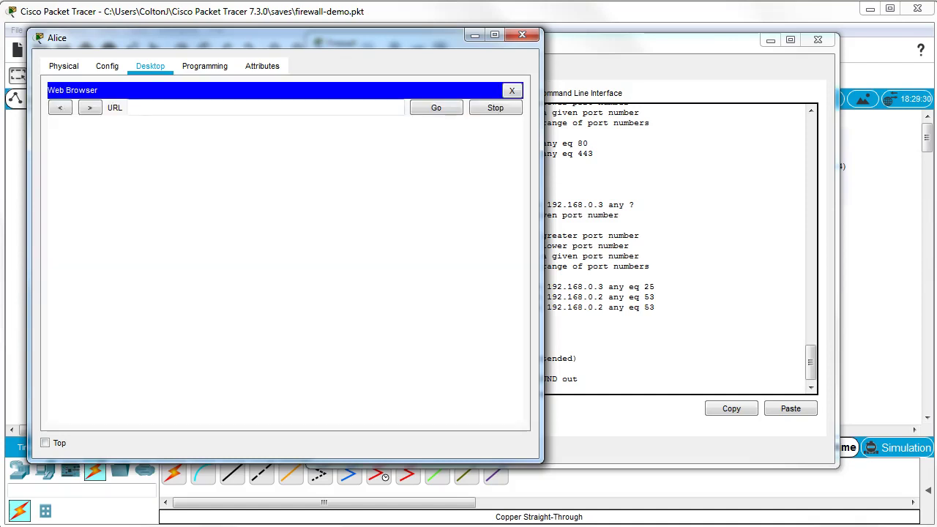
text(banned.example.com)
key(Return)
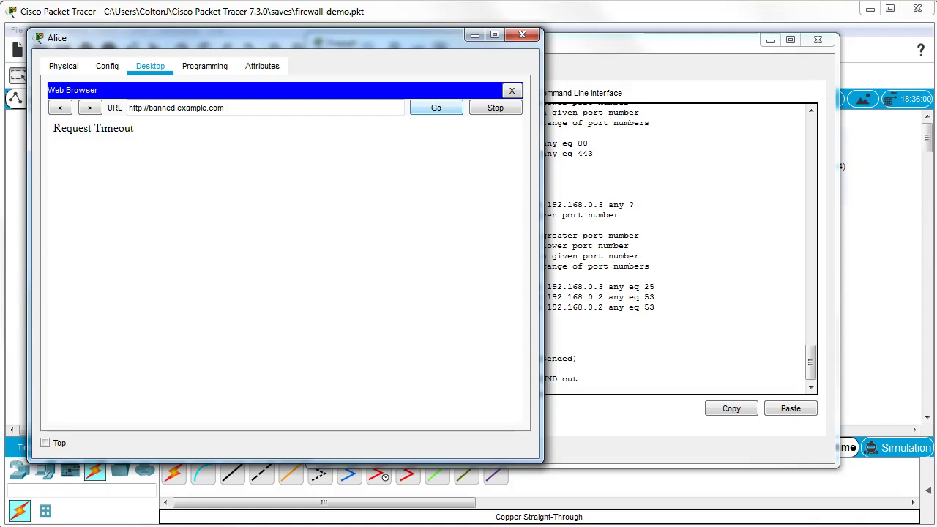
Step: Change the PC browser's address to search.example.com and load it
click(224, 107)
key(BackSpace)
key(BackSpace)
key(BackSpace)
key(BackSpace)
key(BackSpace)
key(BackSpace)
key(BackSpace)
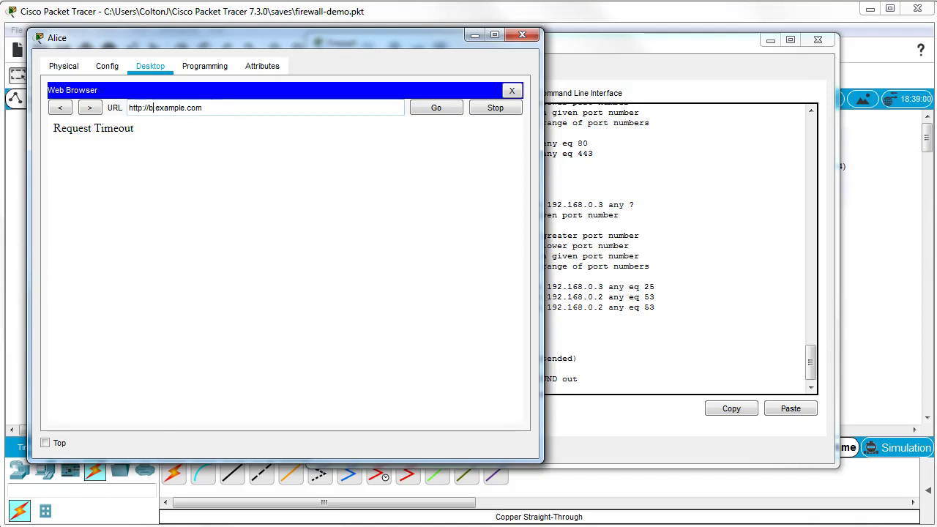
text(search)
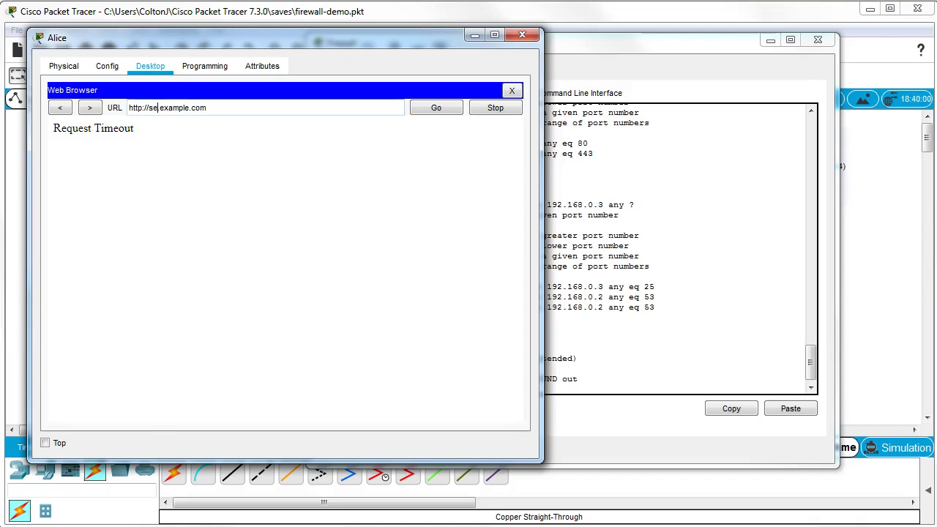
key(Return)
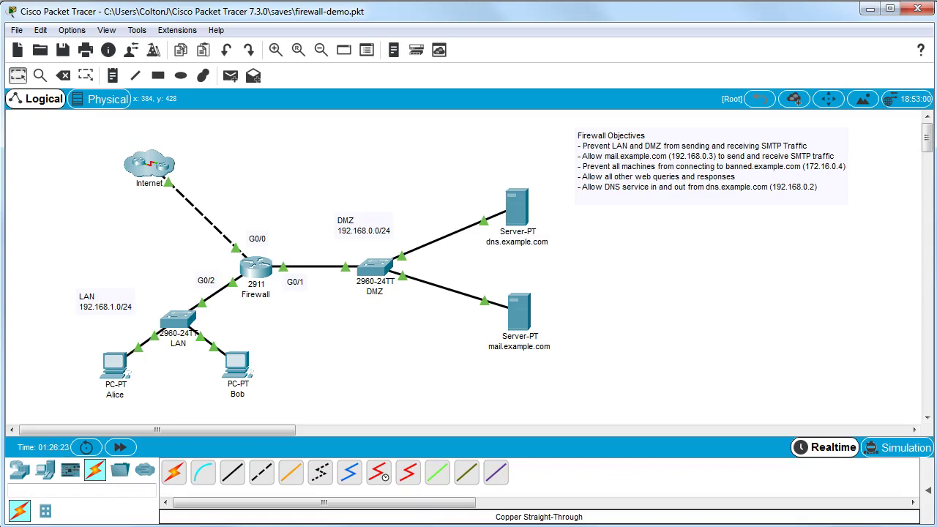
Step: Leave interface configuration on the Firewall and create an extended access list named INBOUND
key(alt+Tab)
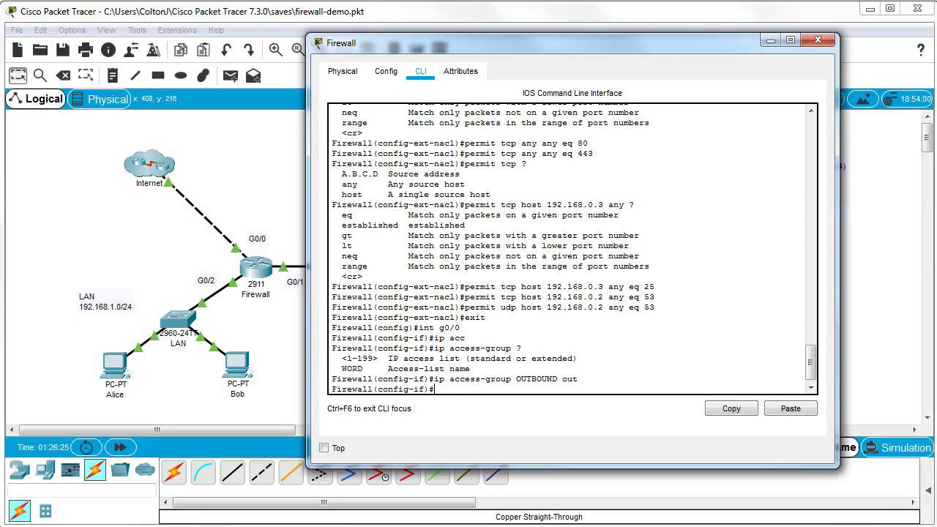
text(exit)
key(Return)
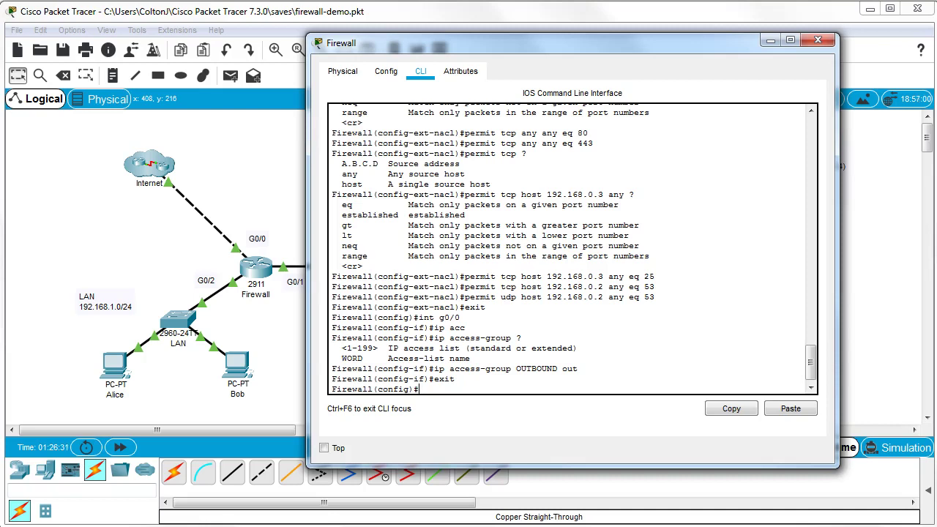
text(ip)
text( acc)
key(Tab)
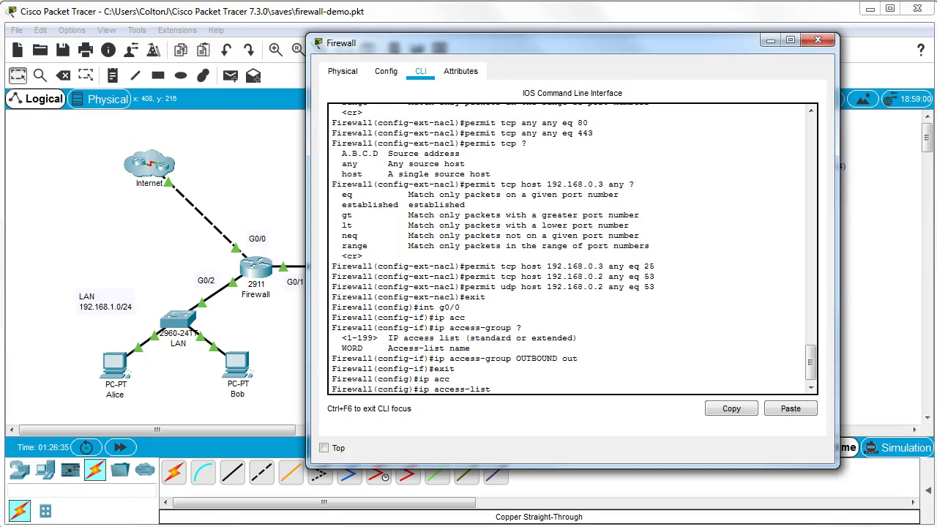
text(INBOUND)
key(BackSpace)
key(BackSpace)
key(BackSpace)
key(BackSpace)
key(BackSpace)
key(BackSpace)
key(BackSpace)
text(ex)
key(Tab)
text(INBOU)
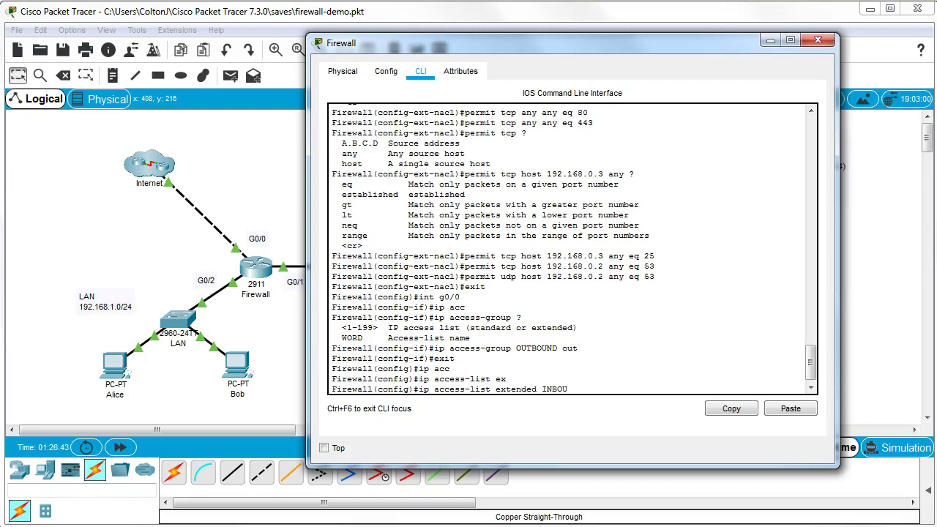
text(ND)
key(Return)
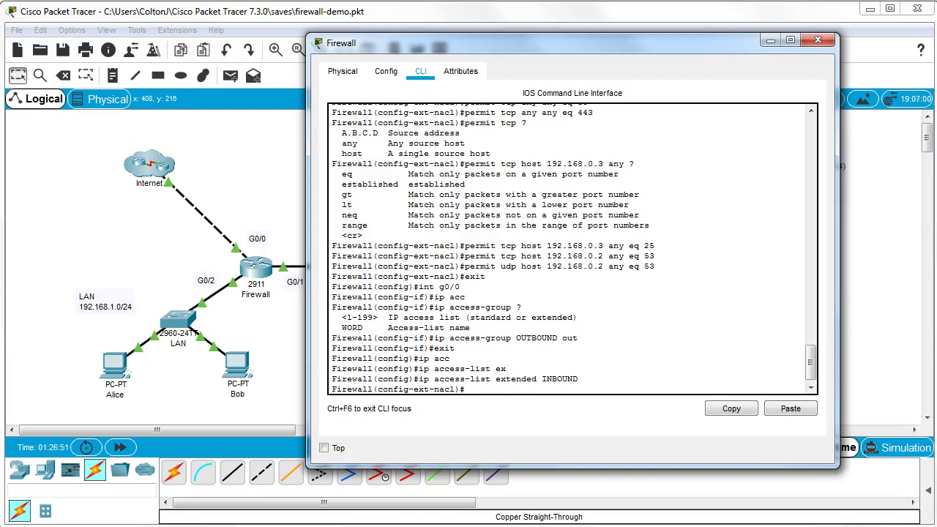
Step: Keep the firewall objectives in view and add an INBOUND rule permitting TCP from any source to host 192.168.0.3 on port 25
drag(439, 43, 151, 50)
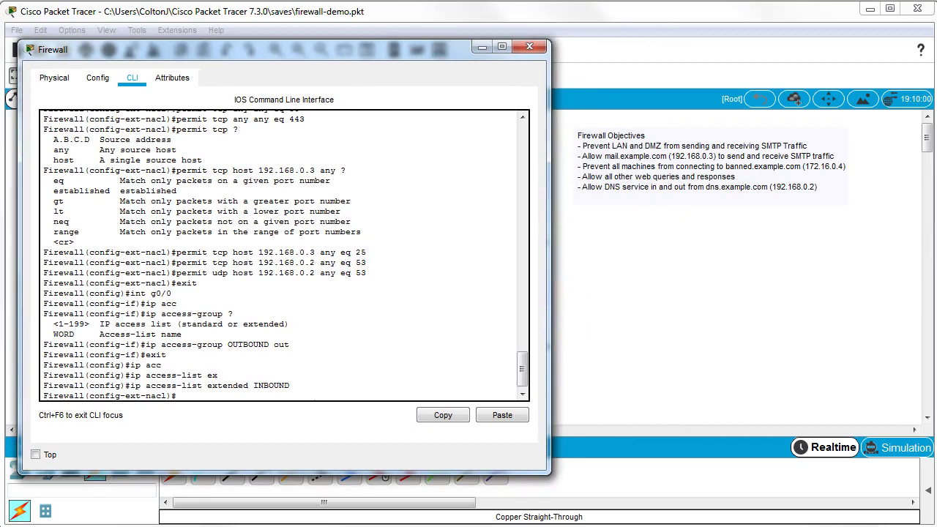
text(permit)
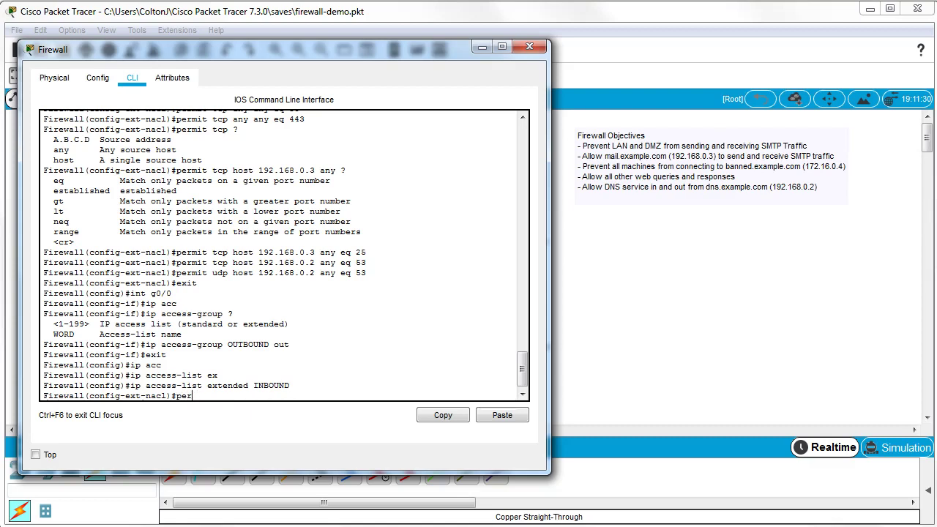
text( tcp)
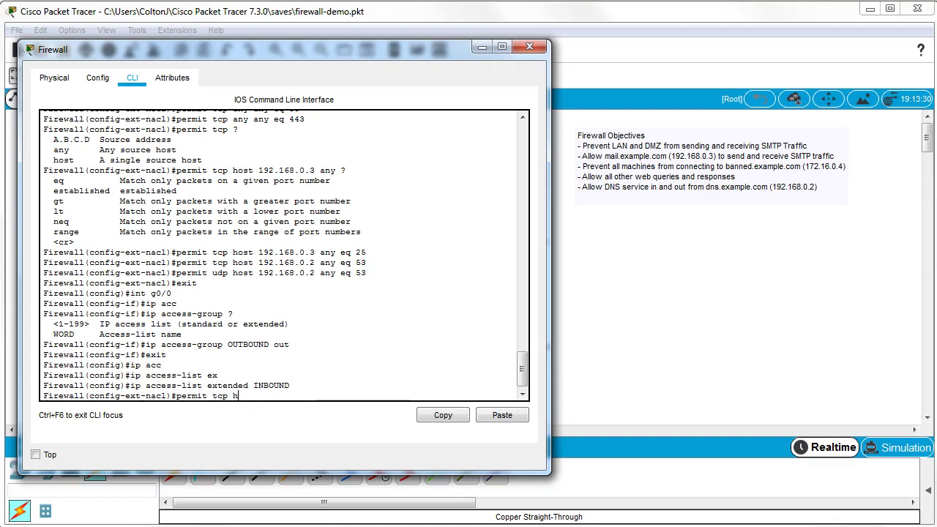
text( any host 192.168.0.3)
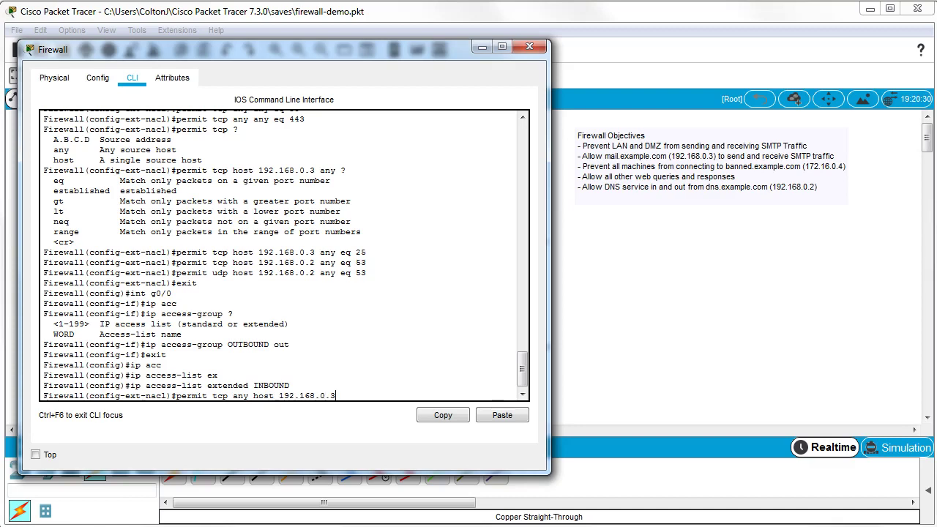
text( eq 25)
key(Return)
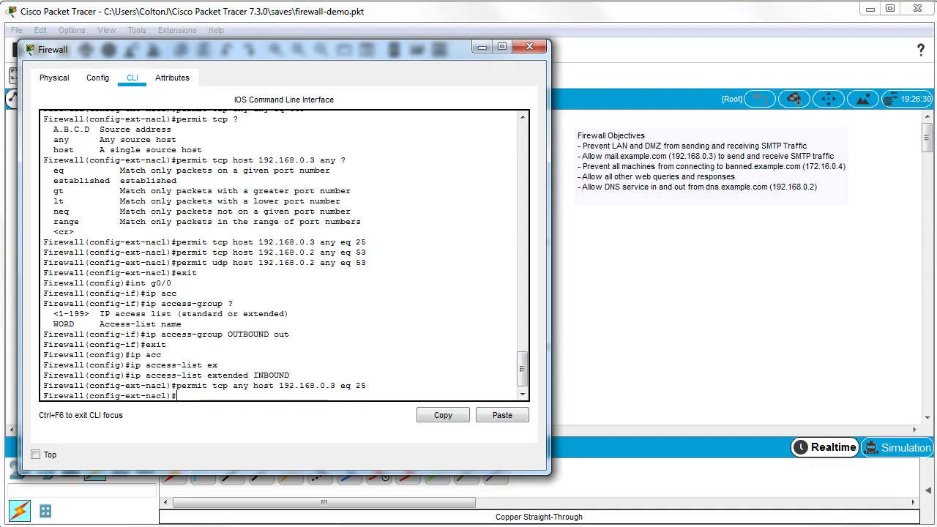
Step: Add an INBOUND rule denying TCP from any source to any destination on port 25
text(deny tcp any any)
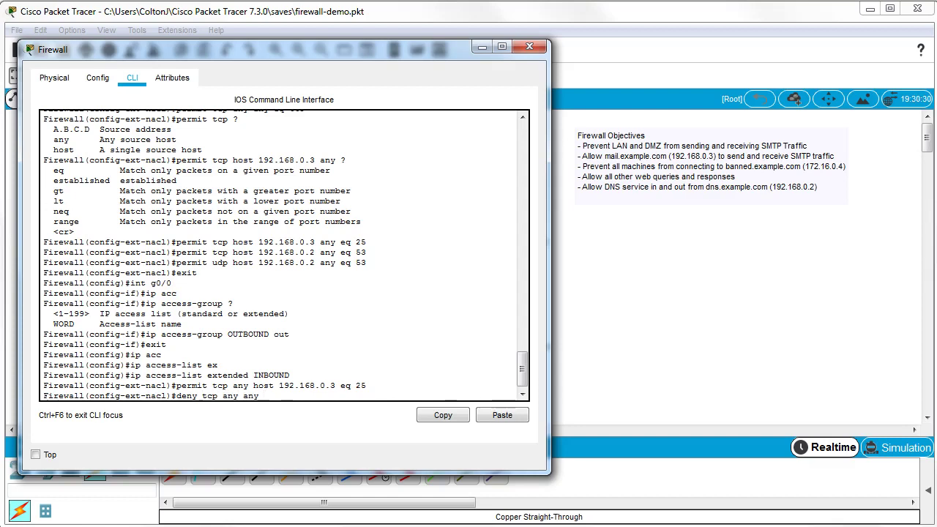
text( eq 25)
key(Return)
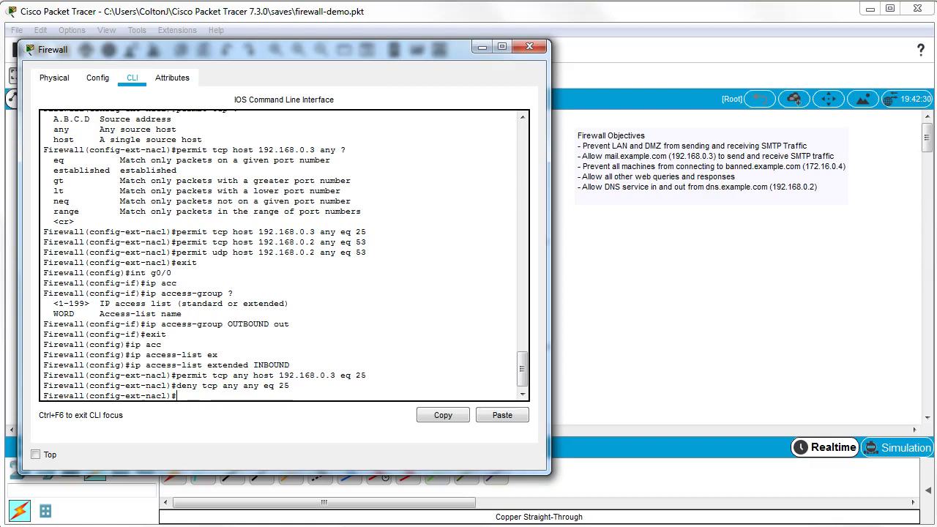
Step: Add an INBOUND rule permitting TCP from any source with source port 80 to any destination
text(permit tcp any)
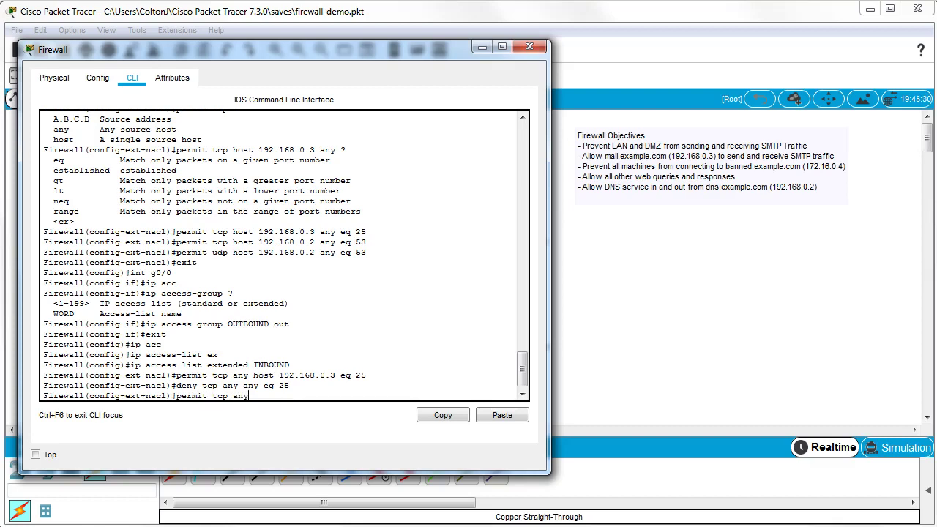
text( any eq)
key(BackSpace)
key(BackSpace)
key(BackSpace)
key(BackSpace)
key(BackSpace)
key(BackSpace)
key(BackSpace)
text(eq)
text(any)
key(Return)
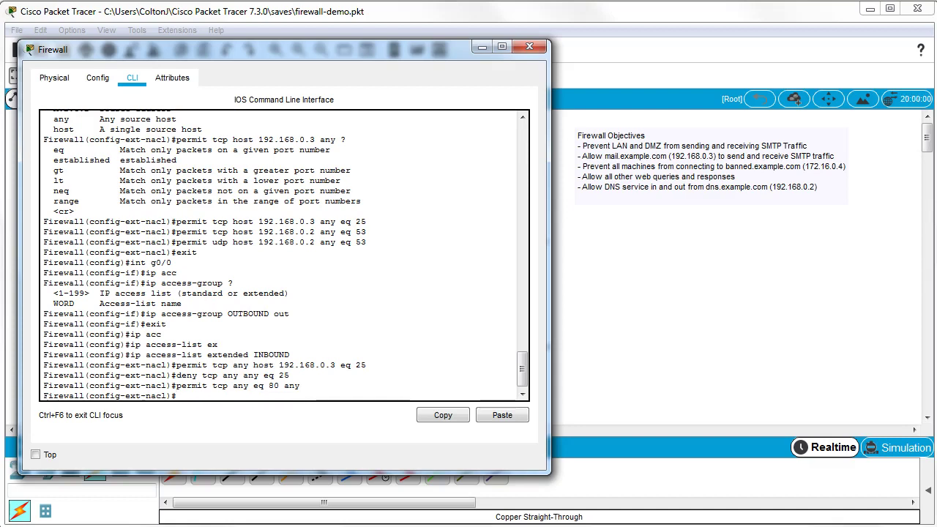
Step: Reuse the web response rule with source port 443 to permit TCP from any source to any destination
key(Up)
key(Left)
key(Left)
key(Left)
key(Left)
key(BackSpace)
key(BackSpace)
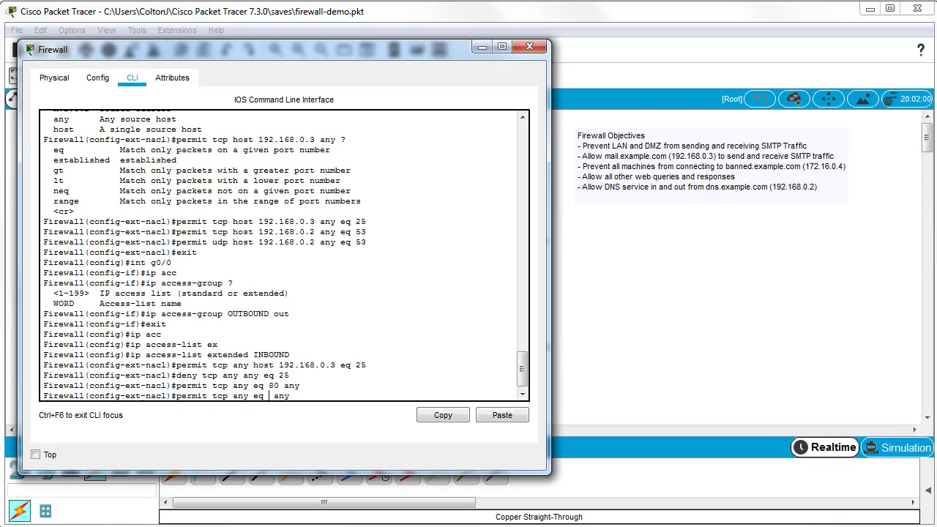
text(443)
key(Return)
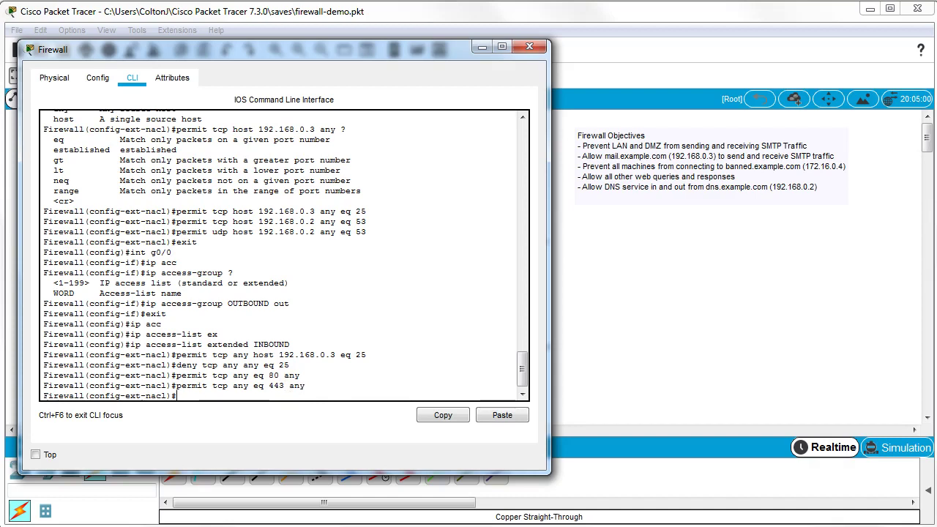
Step: Rework the earlier mail rule to permit TCP from any source with source port 25 to host 192.168.0.3
key(Up)
key(Up)
key(Up)
key(Up)
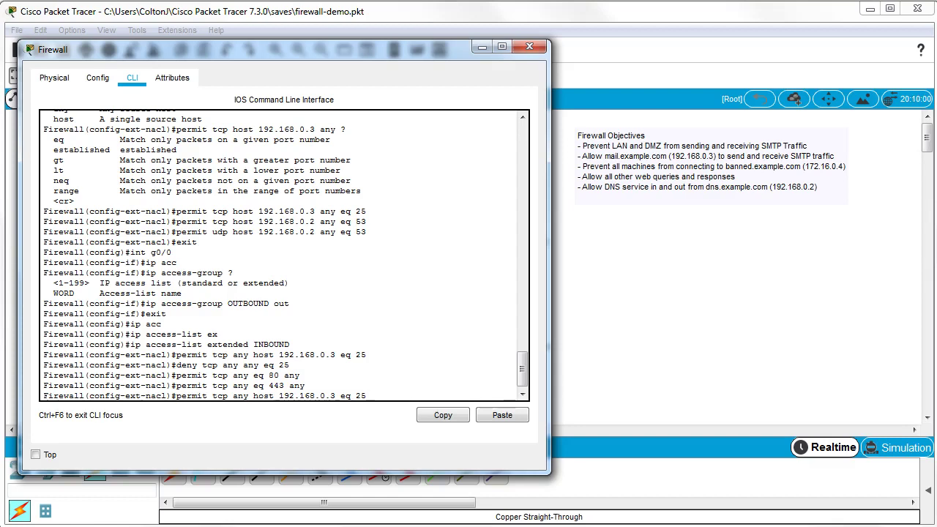
key(BackSpace)
key(BackSpace)
key(BackSpace)
key(BackSpace)
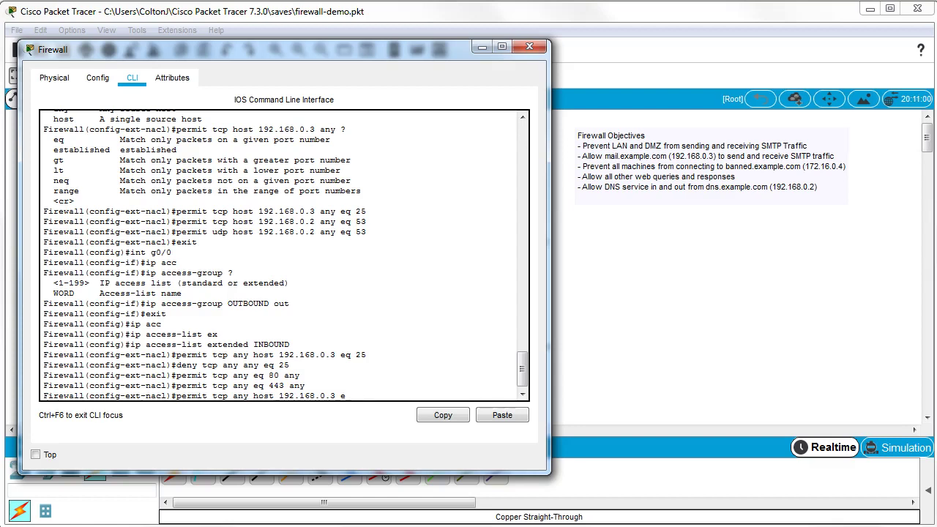
key(Left)
key(Left)
key(Left)
key(Left)
key(Left)
key(Left)
key(Left)
key(Left)
key(Left)
key(Left)
key(Left)
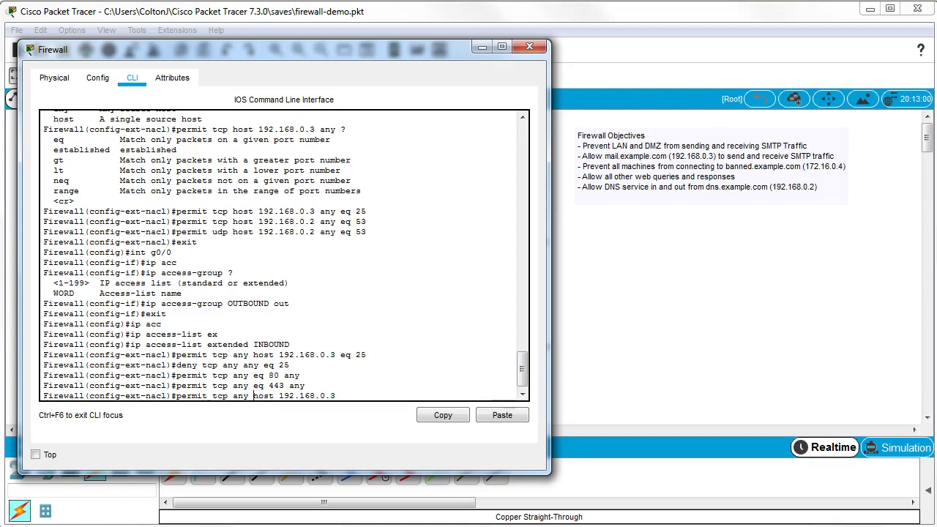
text(eq 25)
key(Return)
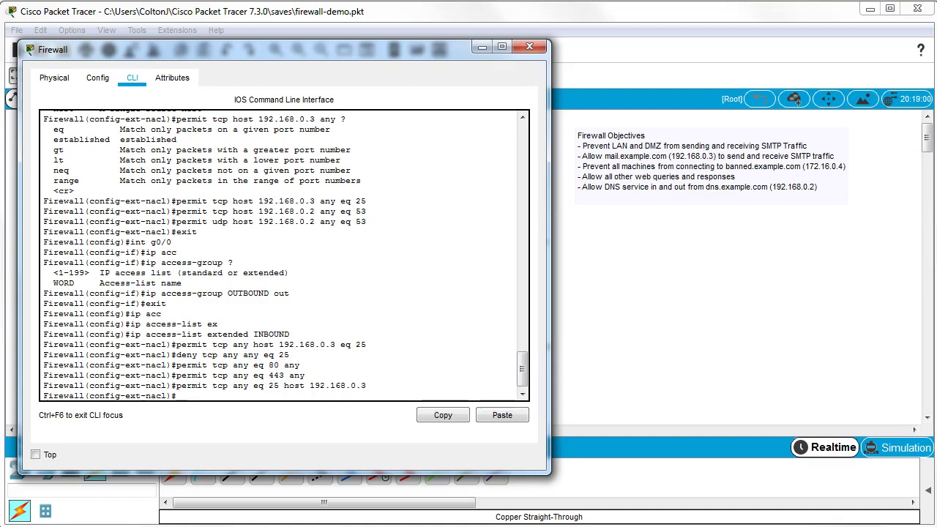
Step: Rework an earlier INBOUND rule to permit TCP from any source to any destination on port 53
key(Up)
key(Up)
key(Up)
key(Up)
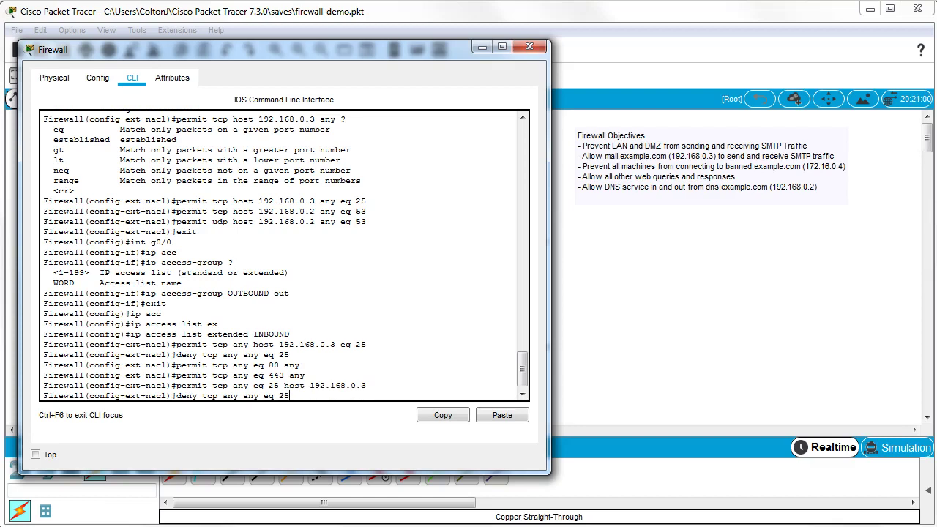
key(Up)
key(Down)
key(Up)
key(Down)
key(Down)
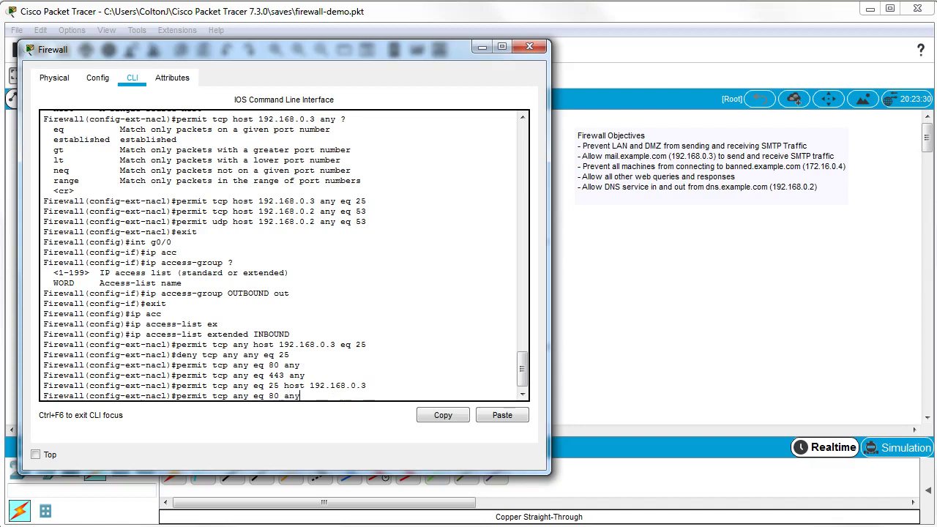
key(BackSpace)
key(BackSpace)
key(BackSpace)
key(BackSpace)
key(BackSpace)
key(BackSpace)
key(BackSpace)
key(BackSpace)
key(BackSpace)
text(any eq 53)
key(Return)
Step: Rework the DNS rule to permit TCP from any source with source port 53 to any destination
key(Up)
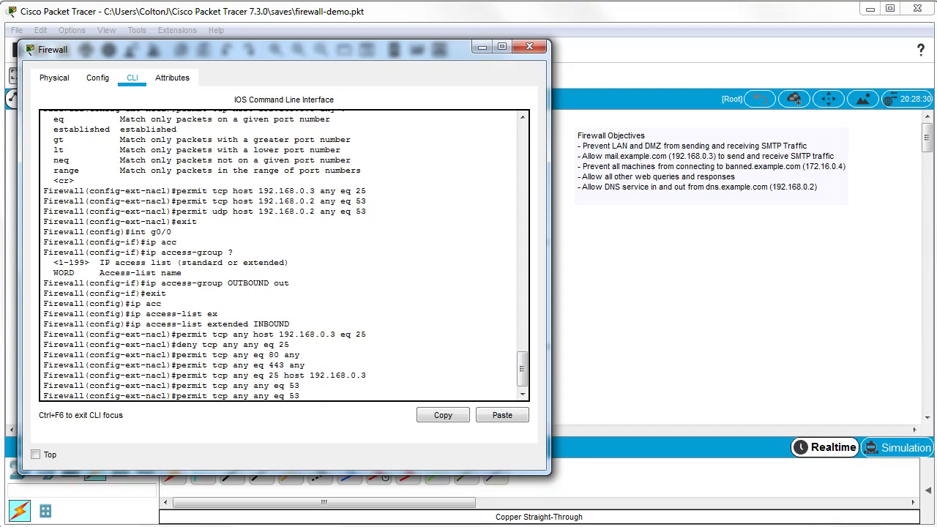
key(BackSpace)
key(BackSpace)
key(BackSpace)
key(BackSpace)
key(BackSpace)
key(BackSpace)
key(BackSpace)
key(BackSpace)
key(BackSpace)
text(53 any)
key(Left)
key(Left)
key(Left)
key(Left)
key(Left)
key(Left)
text(eq)
key(Return)
Step: Reuse the destination-port DNS rule with UDP to permit any source to any destination on port 53
key(Up)
key(Up)
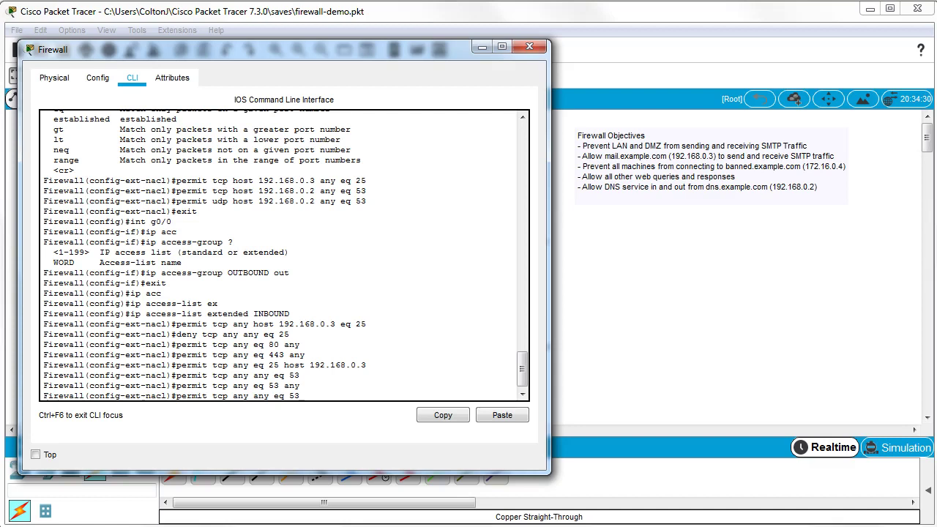
key(BackSpace)
key(BackSpace)
key(BackSpace)
text(udp)
key(Return)
Step: Reuse the source-port DNS rule with UDP to permit any source with source port 53 to any destination
key(Up)
key(Up)
key(Left)
key(Left)
key(Left)
key(Left)
key(Left)
key(Left)
key(Left)
key(Left)
key(BackSpace)
key(BackSpace)
key(BackSpace)
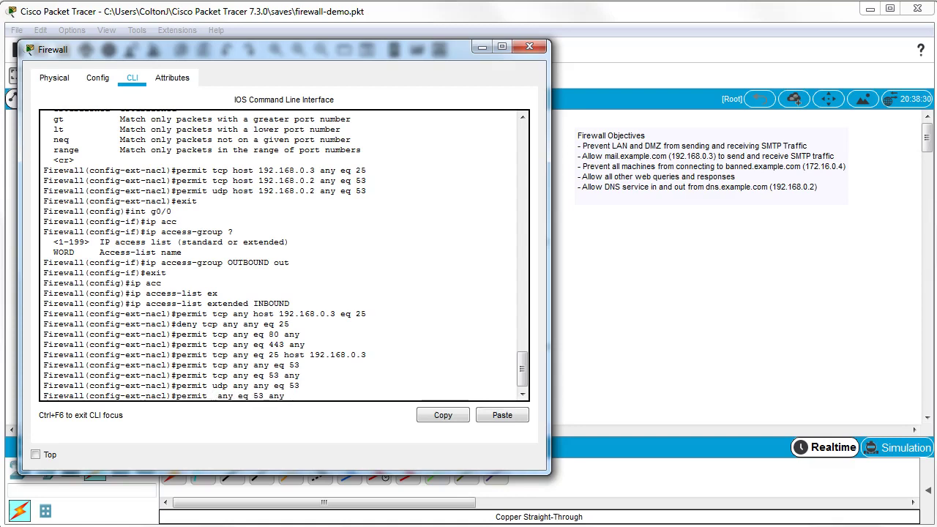
text(udp)
key(Return)
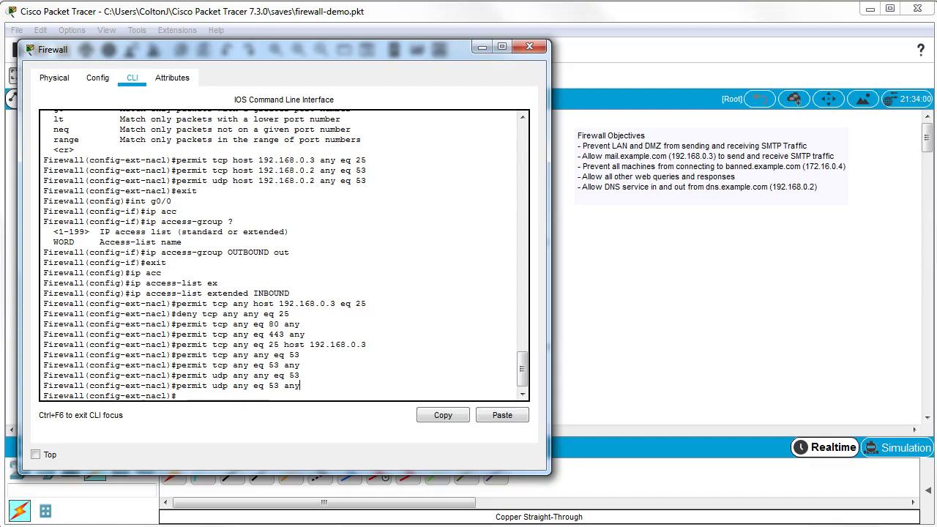
Step: Add an INBOUND rule permitting established TCP connections from any source to any destination, and leave the access list configuration
text(permit tcp any any ?)
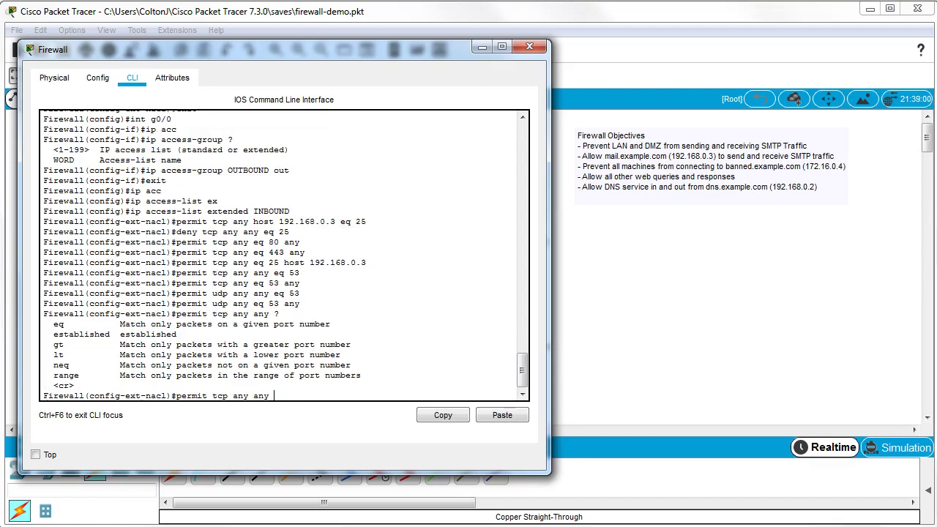
text(est)
key(Tab)
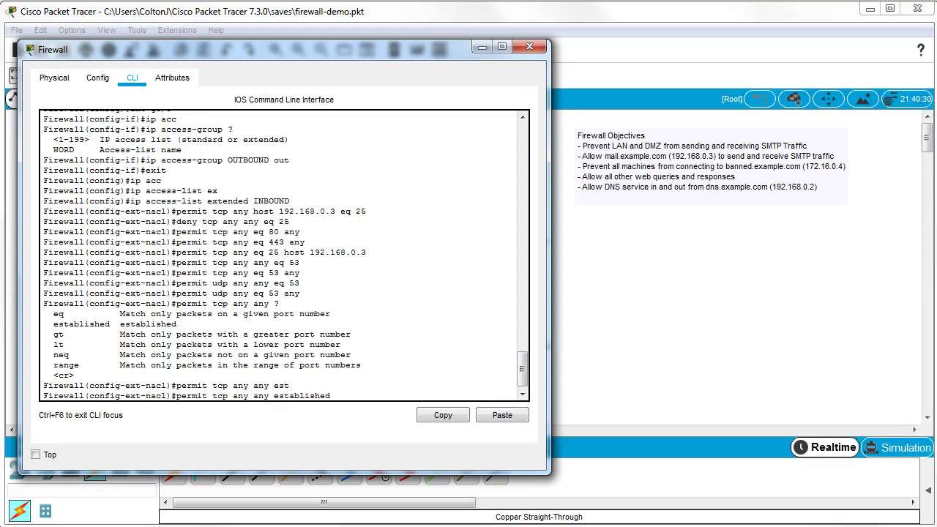
key(Return)
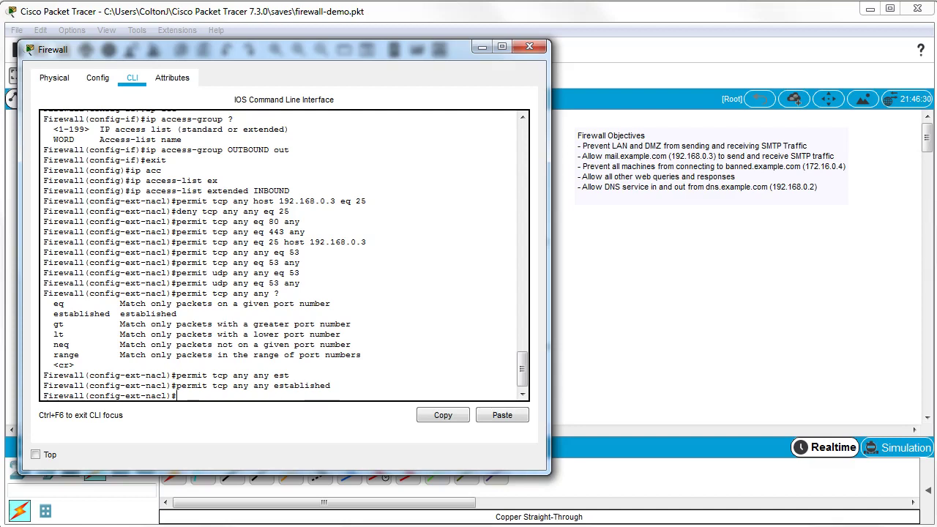
text(exit)
key(Return)
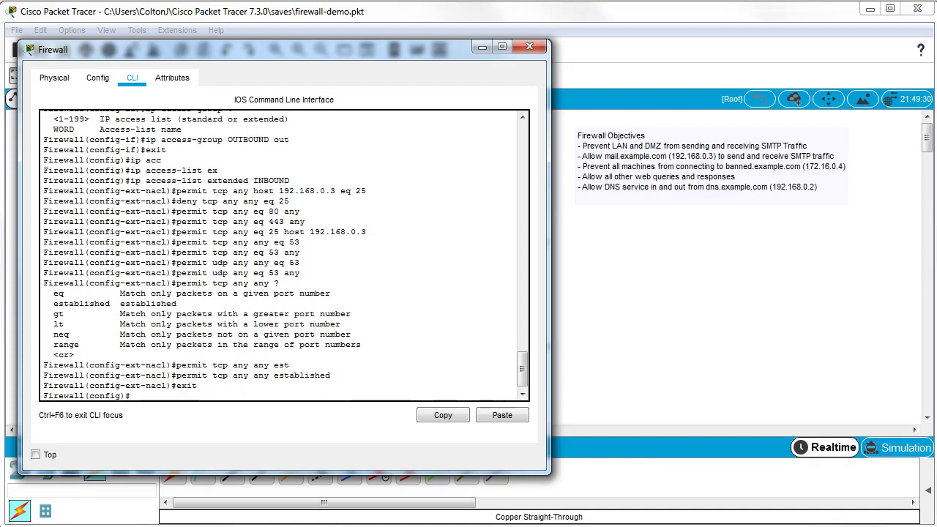
Step: Apply the INBOUND access list to interface g0/0 for inbound packets
text(int g0/0)
key(Return)
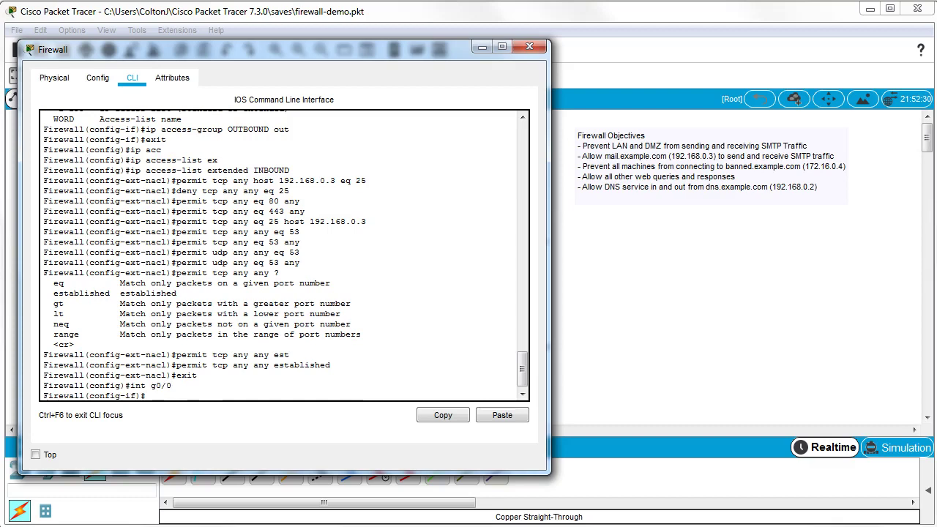
text(ip acc)
key(Tab)
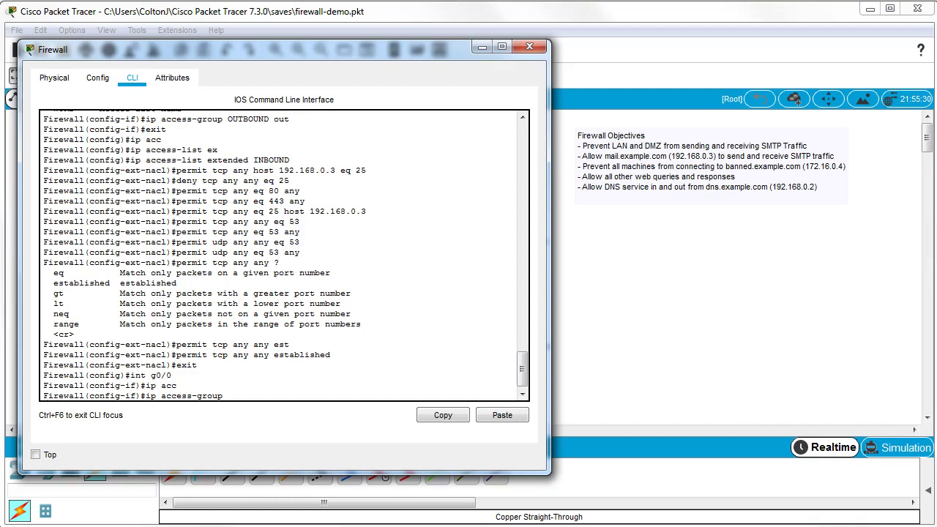
text(?)
text(INBOUND)
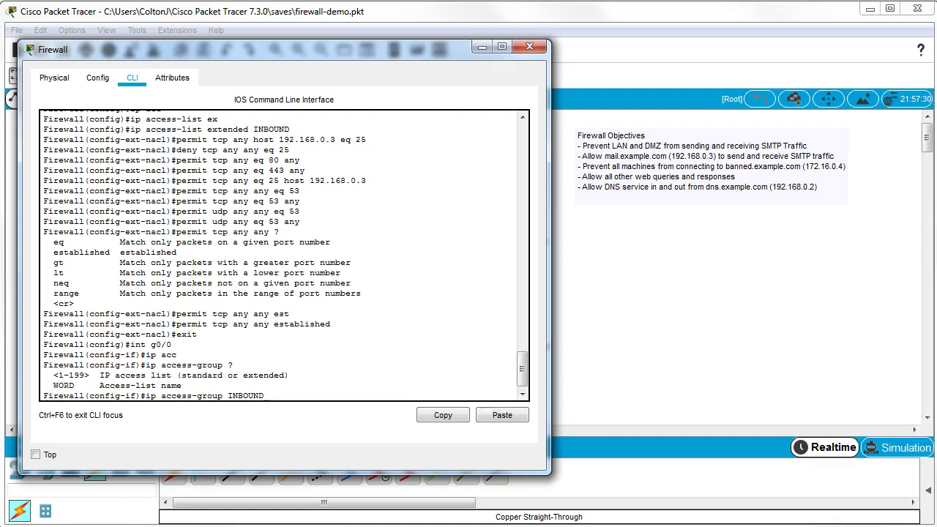
text( ?)
text( in)
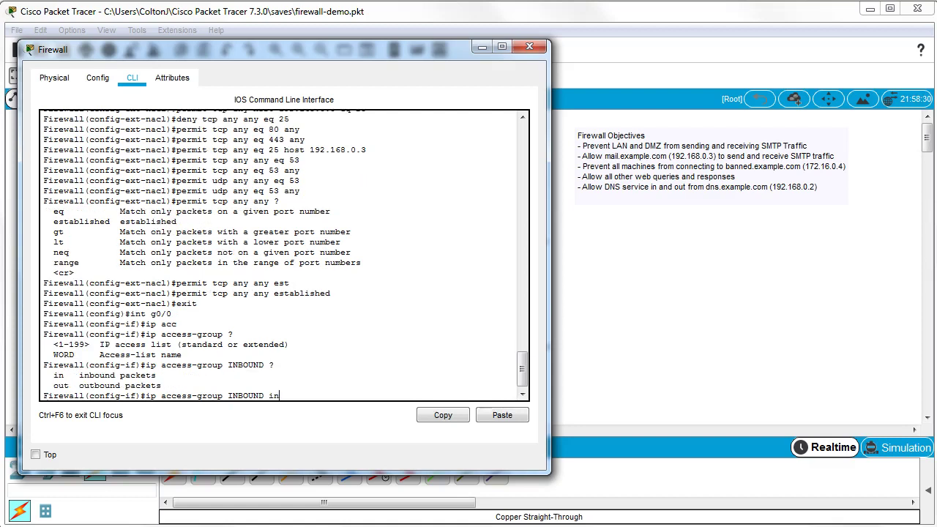
key(Return)
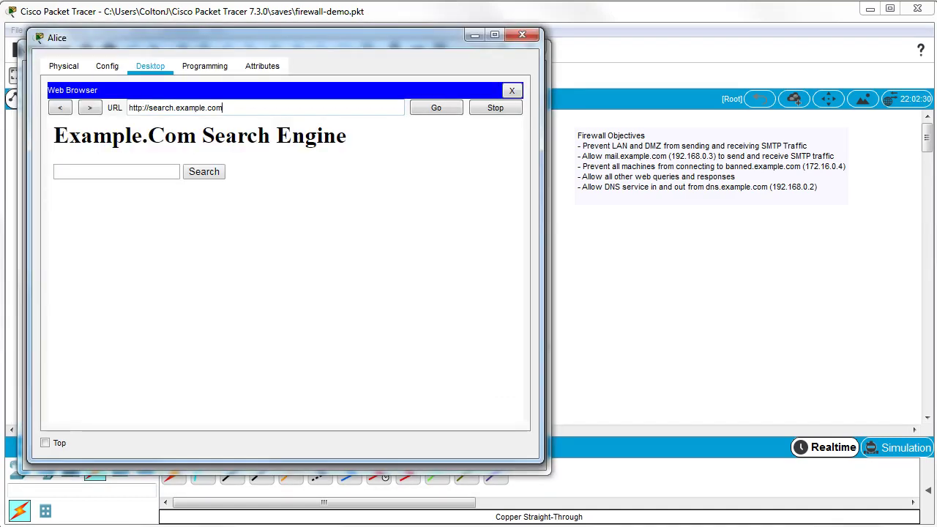
Step: Test web access from the client PC's web browser by requesting search.example.com and banned.example.com
key(Return)
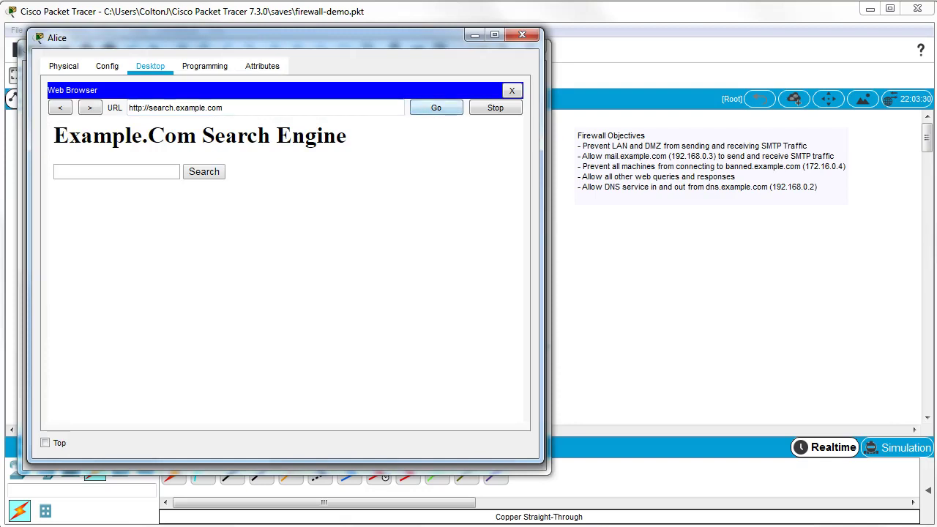
key(BackSpace)
key(BackSpace)
key(BackSpace)
key(BackSpace)
key(BackSpace)
key(BackSpace)
key(BackSpace)
key(BackSpace)
key(BackSpace)
key(BackSpace)
key(BackSpace)
key(BackSpace)
key(BackSpace)
key(BackSpace)
key(BackSpace)
key(BackSpace)
key(BackSpace)
key(BackSpace)
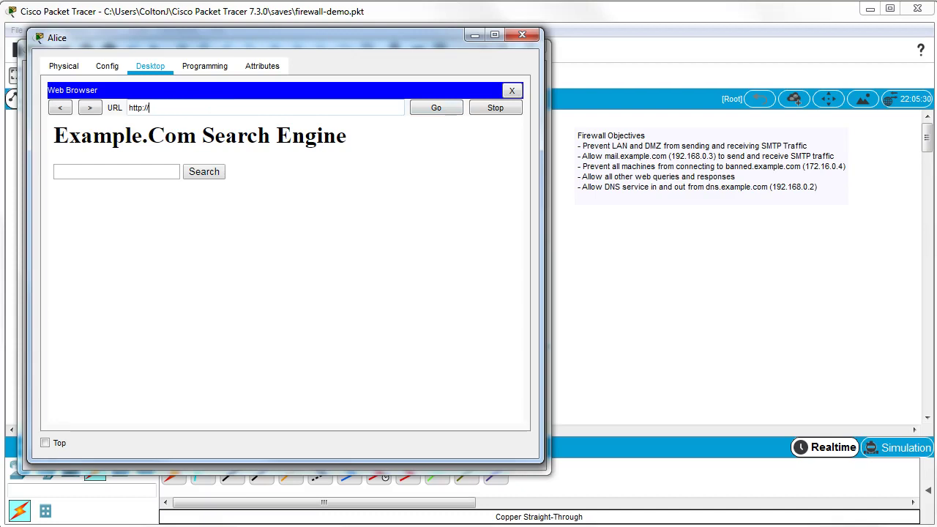
text(banned.example.com)
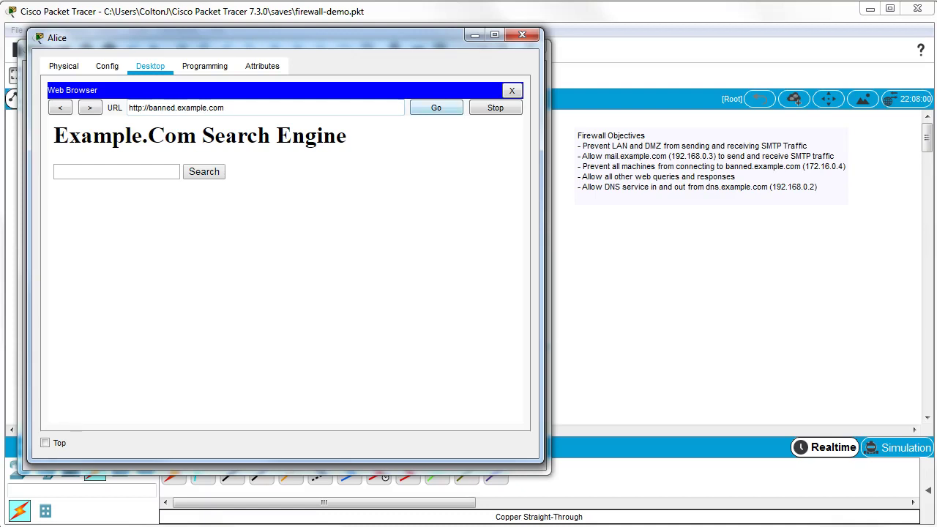
key(Return)
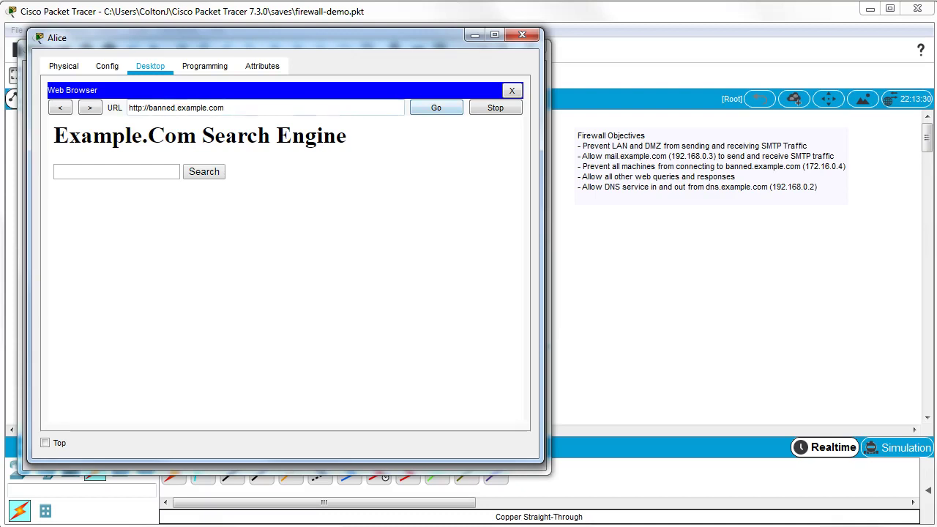
Step: Restart the client PC's web browser, load search.example.com, and return to the Firewall's command line
click(512, 90)
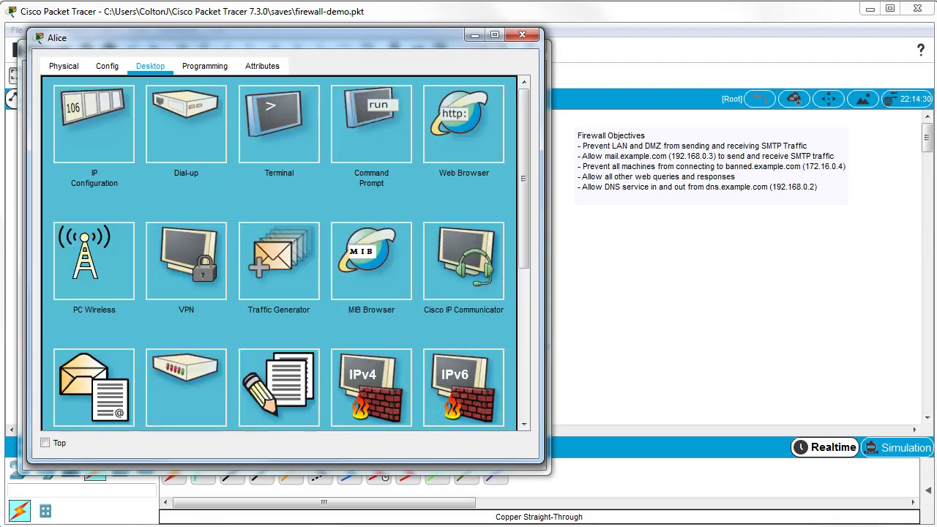
click(464, 121)
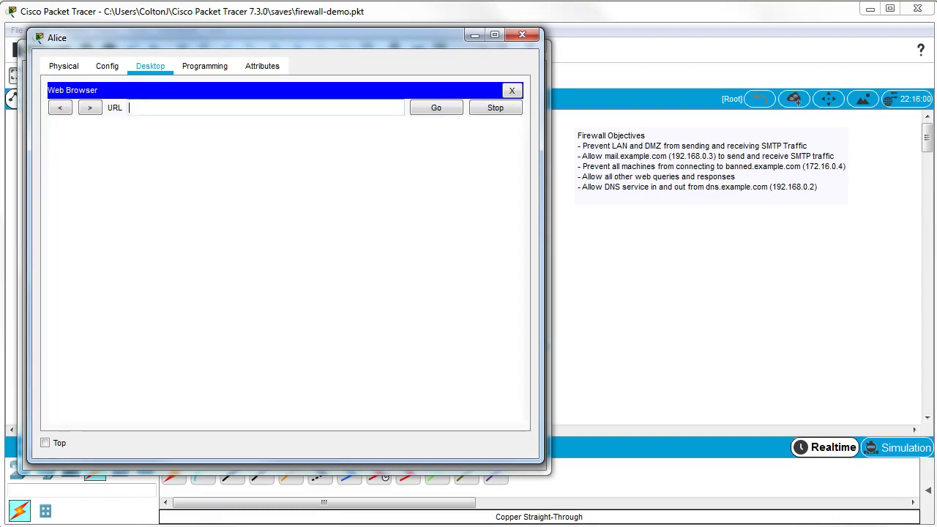
text(search.examp)
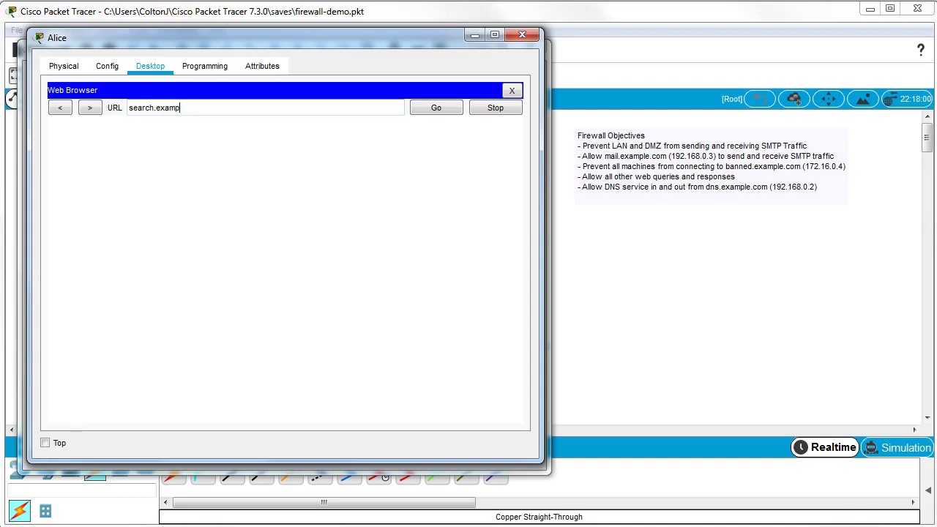
text(le.com)
key(Return)
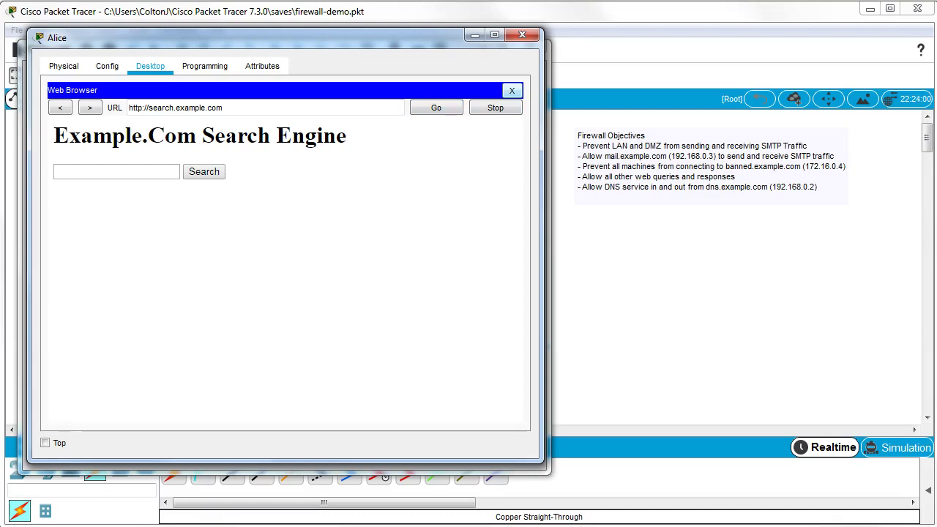
click(512, 90)
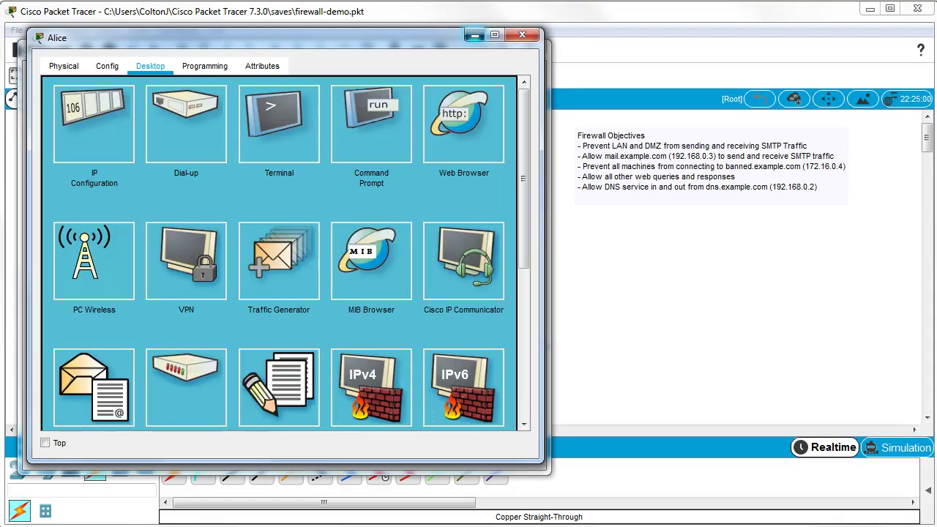
click(474, 35)
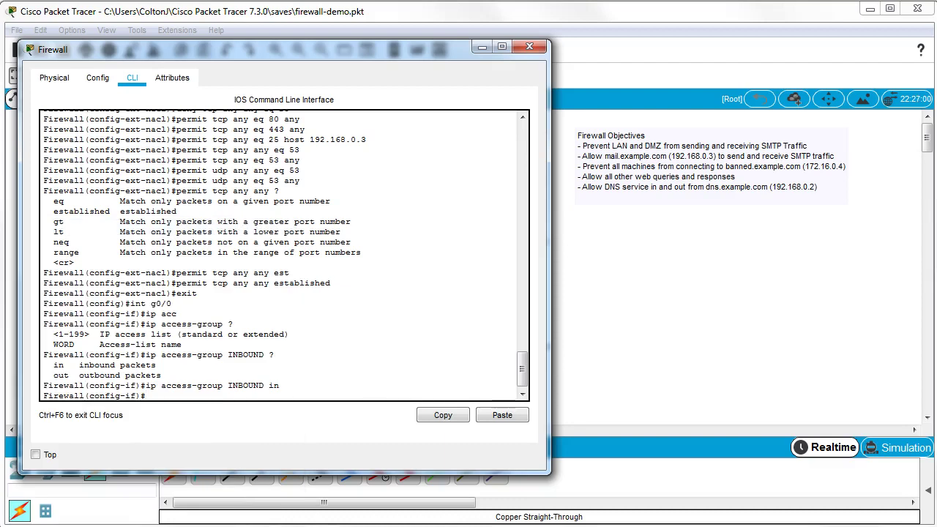
Step: Leave configuration mode on the Firewall and page through the status details of all interfaces
text(exit)
key(Return)
text(exit)
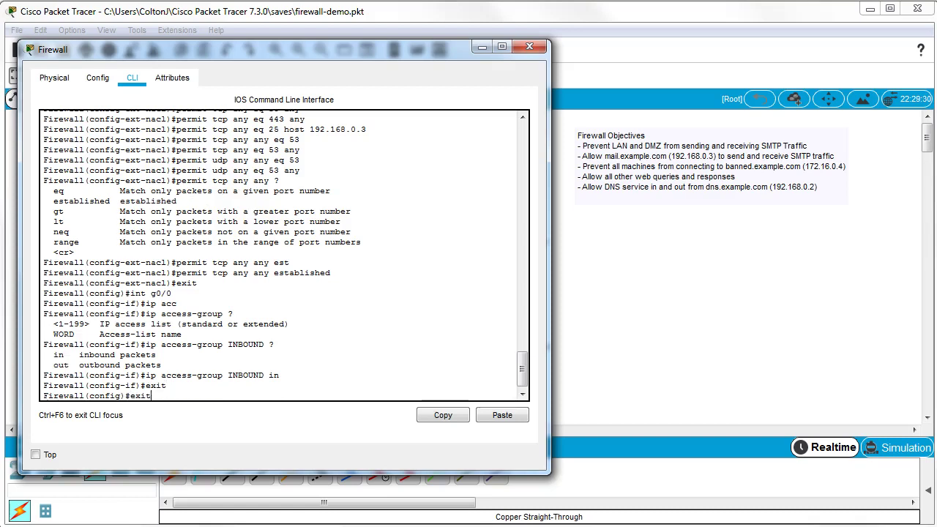
key(Return)
text(show)
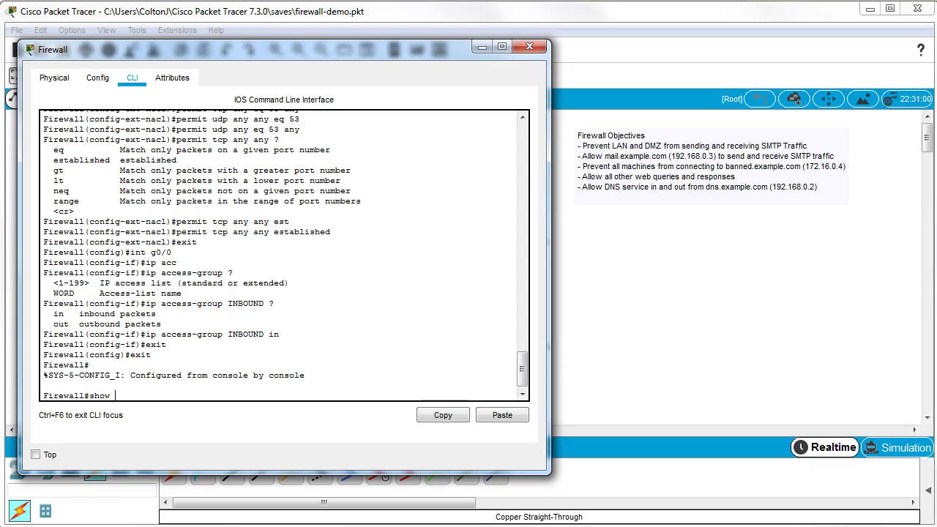
text( int)
key(Return)
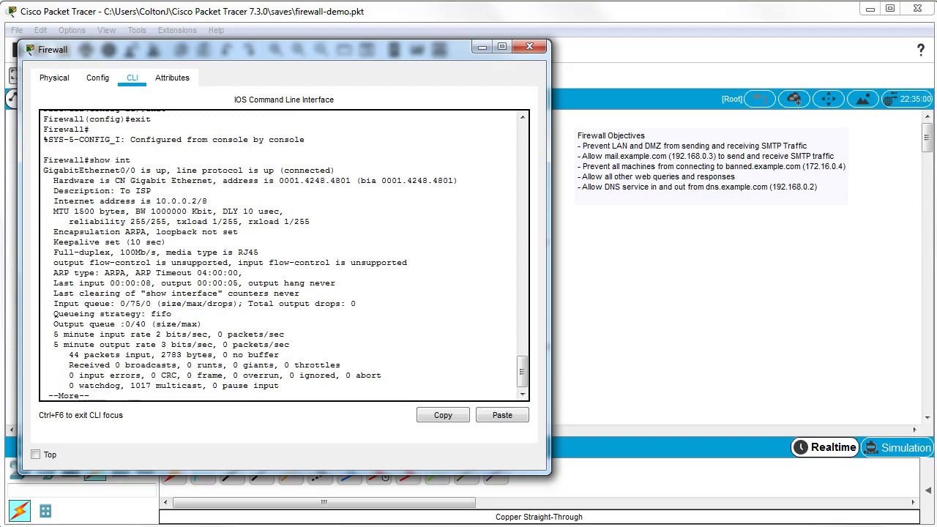
key(space)
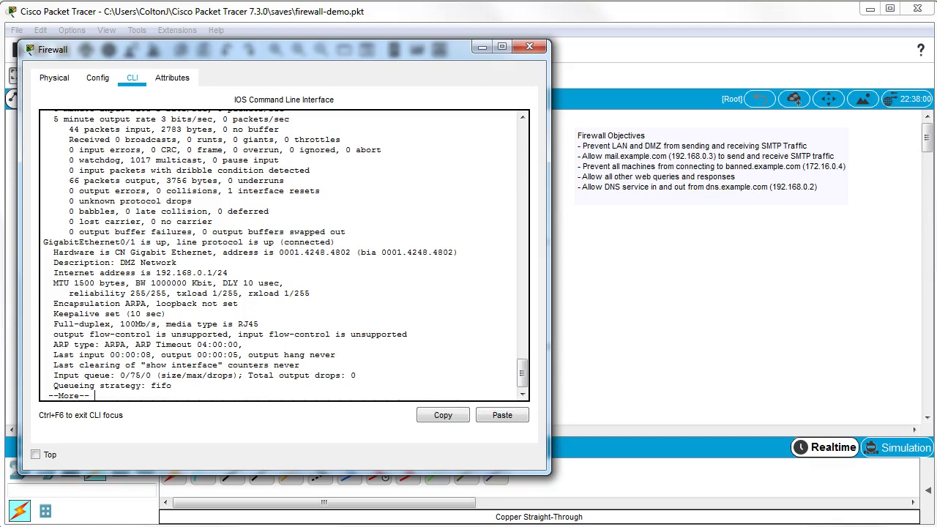
key(space)
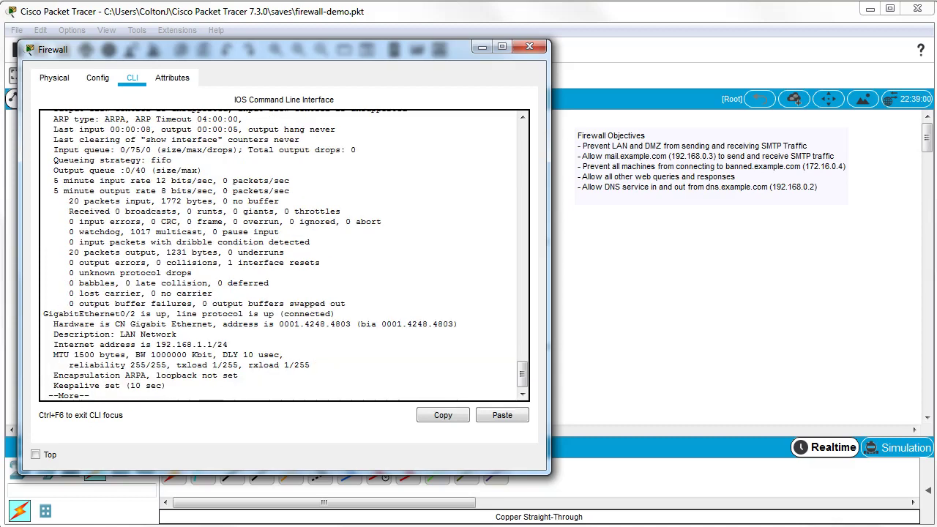
key(space)
key(space)
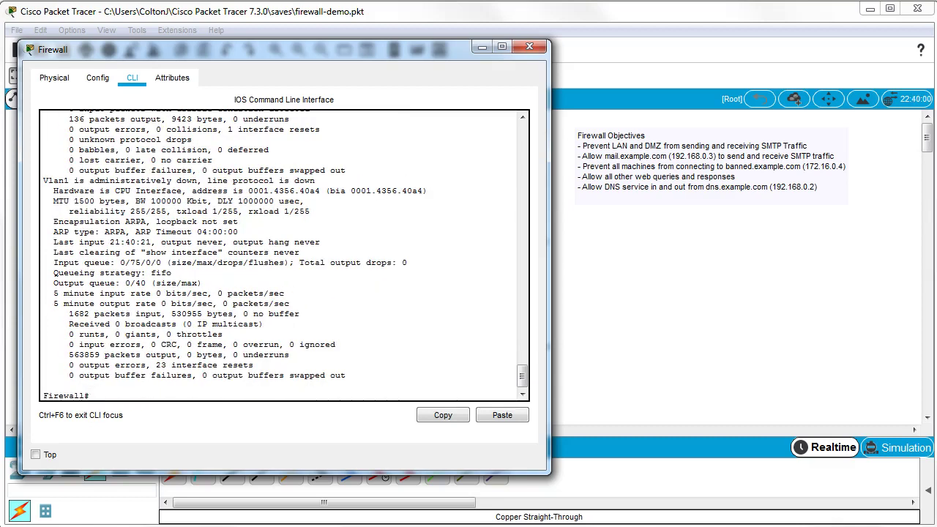
Step: Display the running configuration and check the access groups applied to GigabitEthernet0/0
text(show run)
key(Return)
key(space)
key(space)
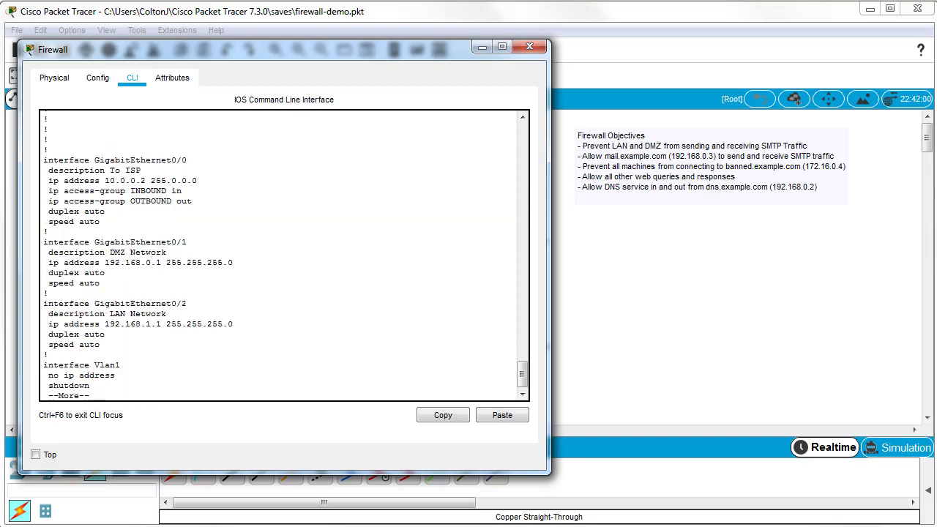
drag(44, 190, 192, 200)
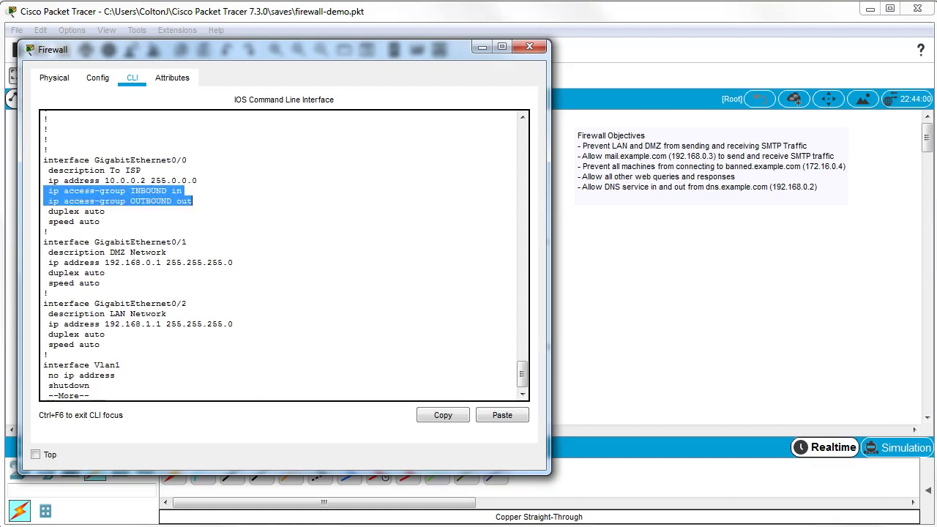
click(101, 221)
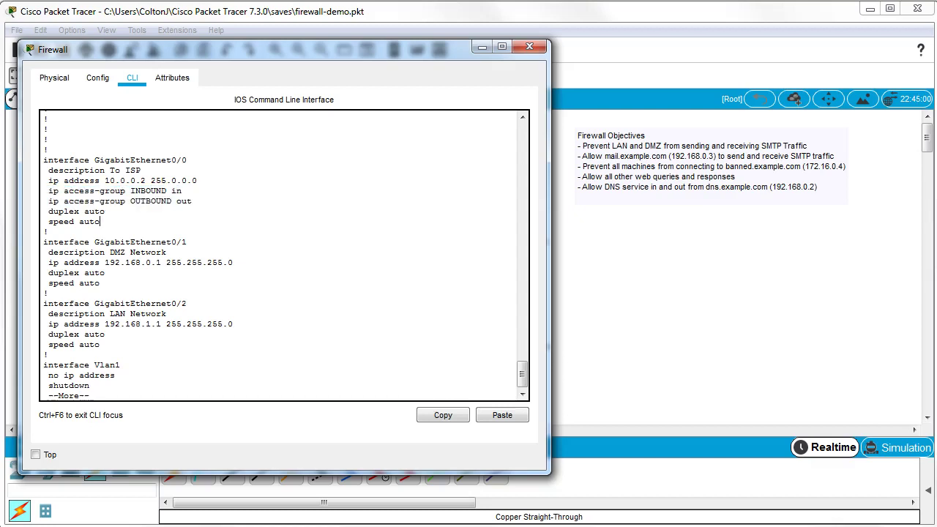
Step: Quit the configuration listing and display the access lists to review the OUTBOUND and INBOUND rules
text(qshow acc)
key(Tab)
key(Return)
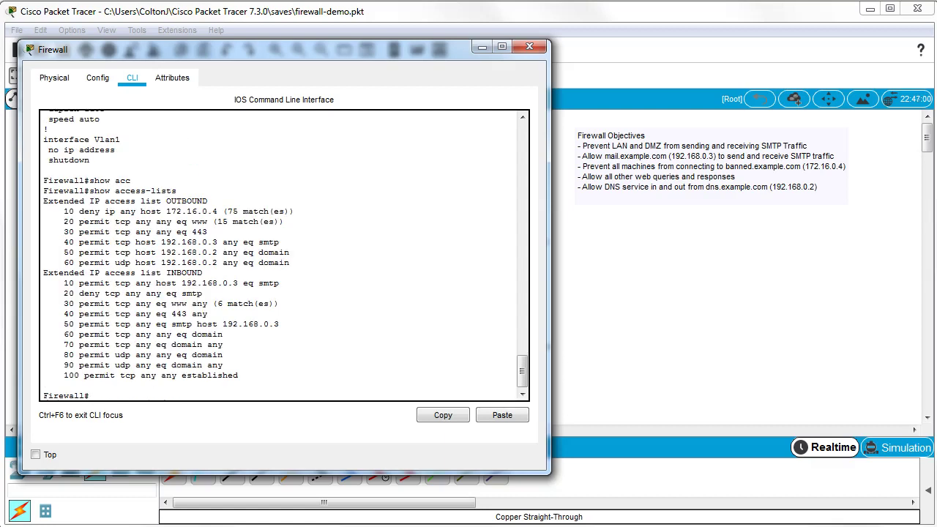
drag(43, 200, 238, 374)
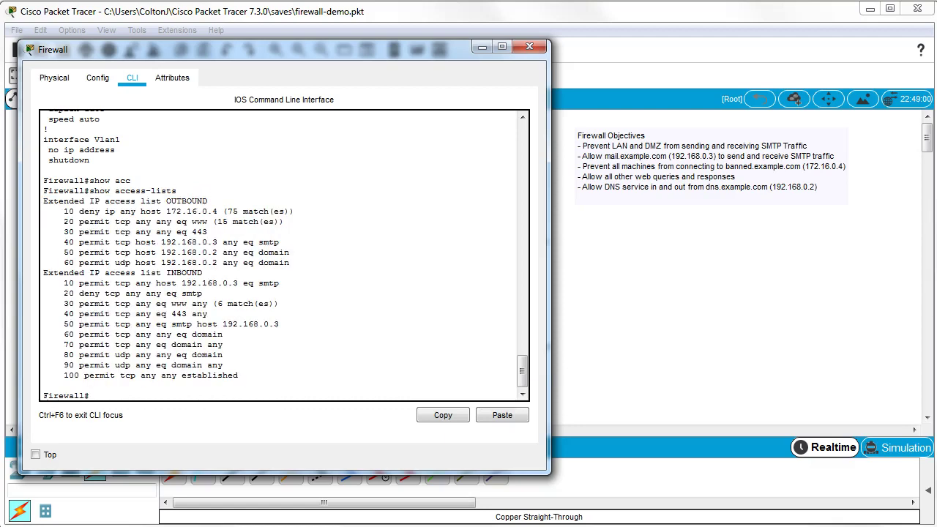